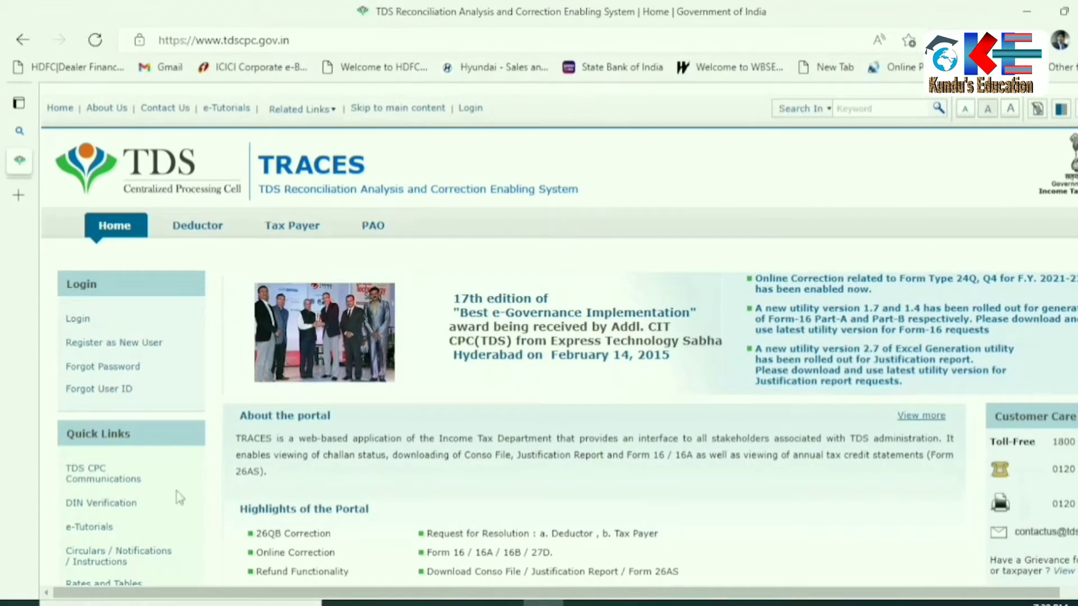
- Log in to TRACES as Taxpayer/PAO, entering the verification code, and accept the Form 16/16A usage terms
{"action": "left_click", "coordinate": [78, 318]}
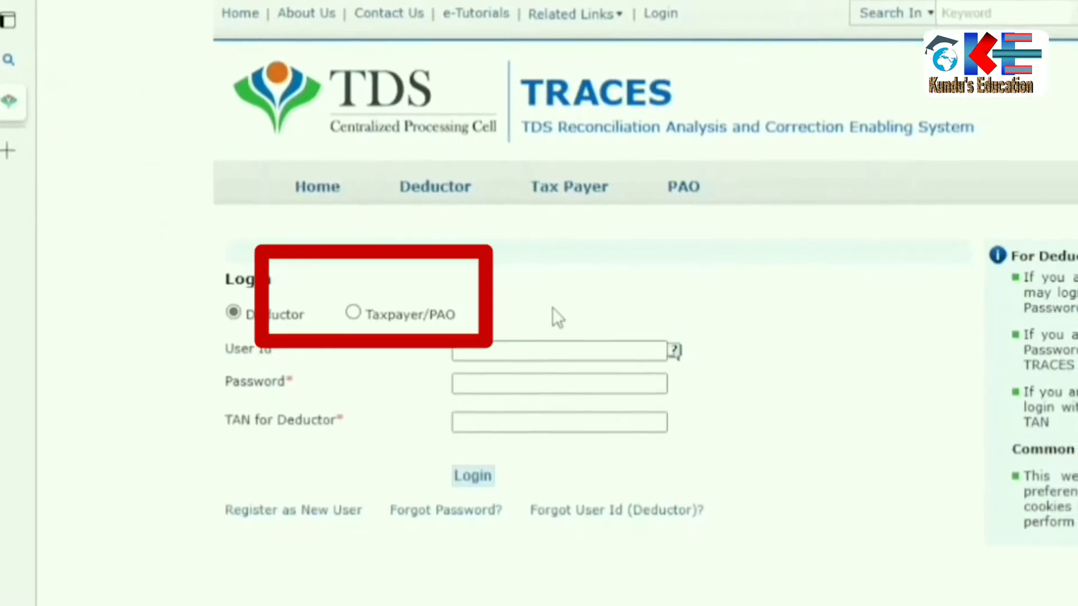
{"action": "left_click", "coordinate": [345, 312]}
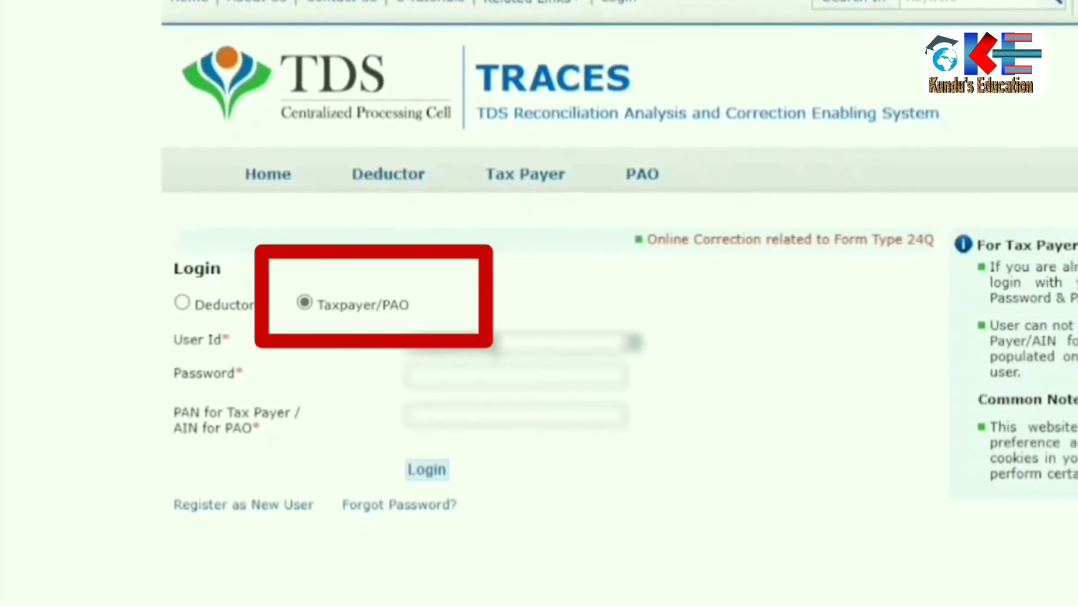
{"action": "type", "text": "ER2F7"}
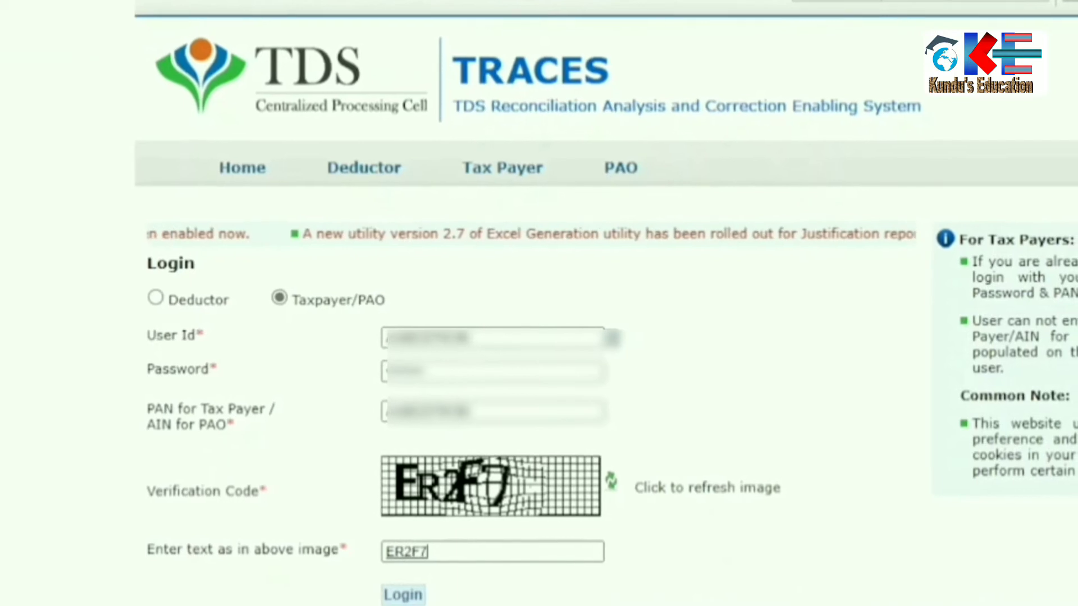
{"action": "left_click", "coordinate": [398, 594]}
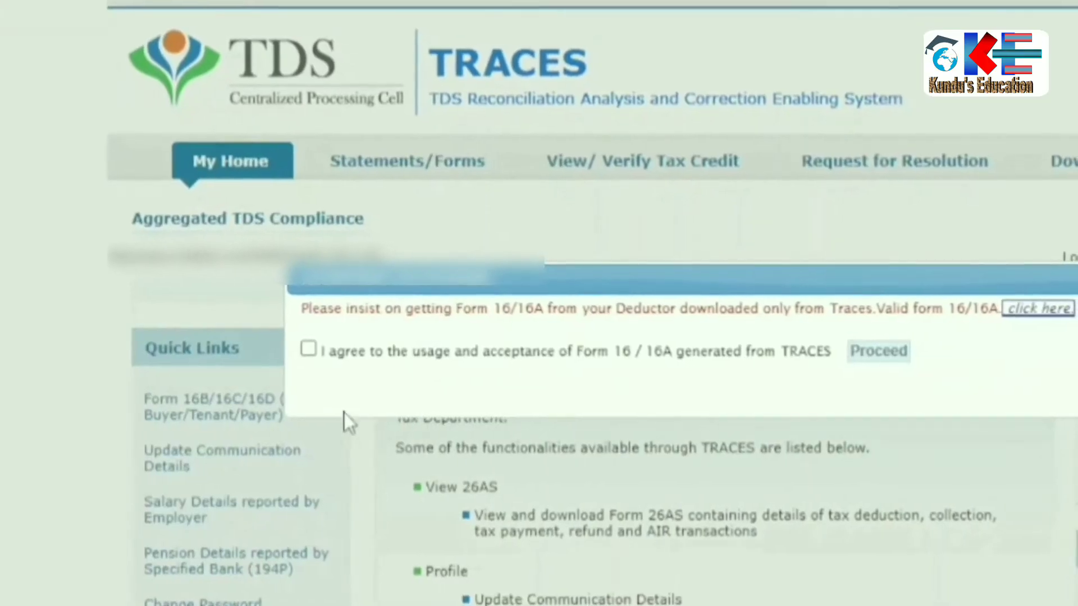
{"action": "left_click", "coordinate": [302, 348]}
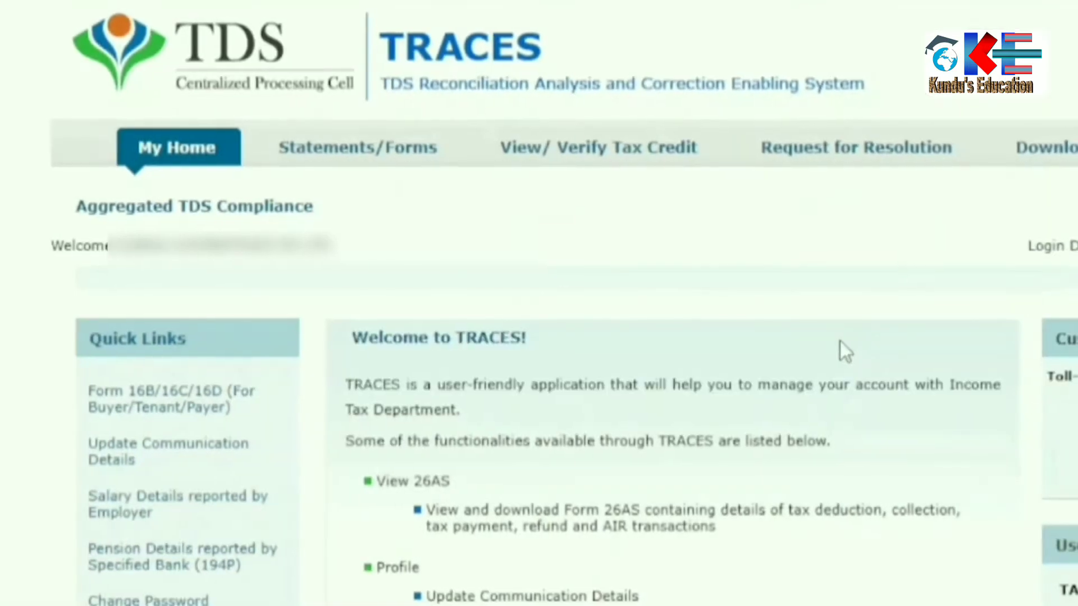
{"action": "left_click", "coordinate": [854, 346]}
- Open the Form 26AS tax credit view and set its assessment year to 2022-23
{"action": "mouse_move", "coordinate": [603, 152]}
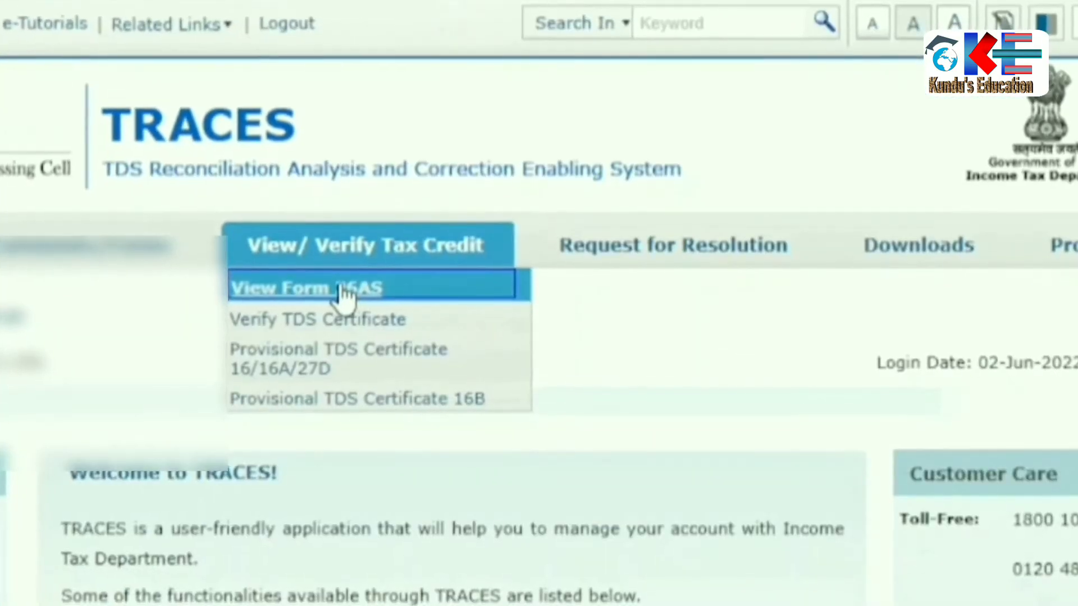
{"action": "left_click", "coordinate": [474, 299]}
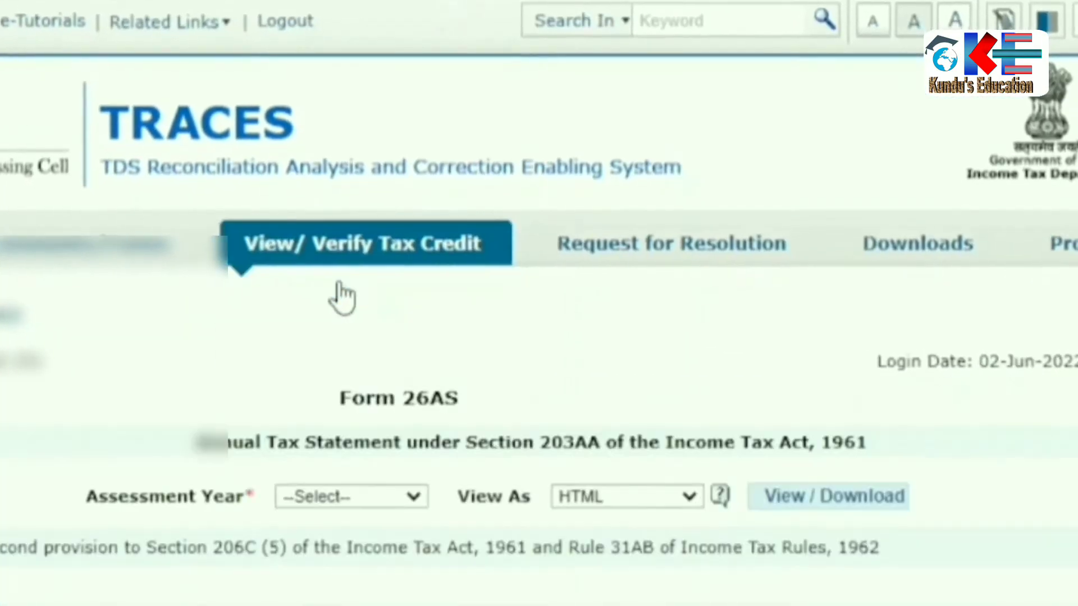
{"action": "left_click", "coordinate": [392, 497]}
{"action": "left_click", "coordinate": [314, 600]}
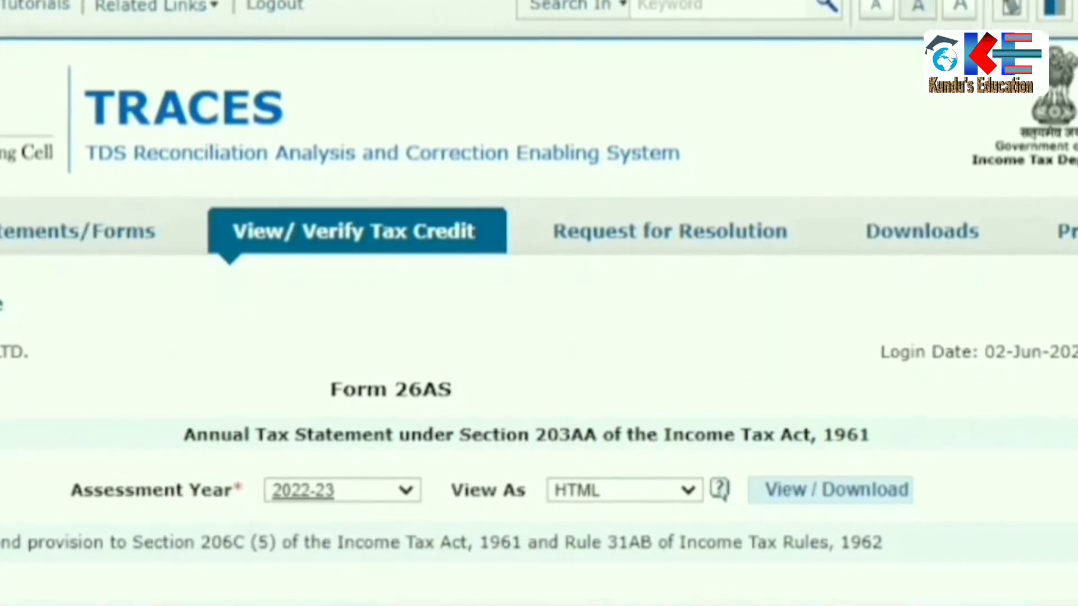
- Set the Form 26AS view format to Text and submit the download request
{"action": "left_click", "coordinate": [645, 490]}
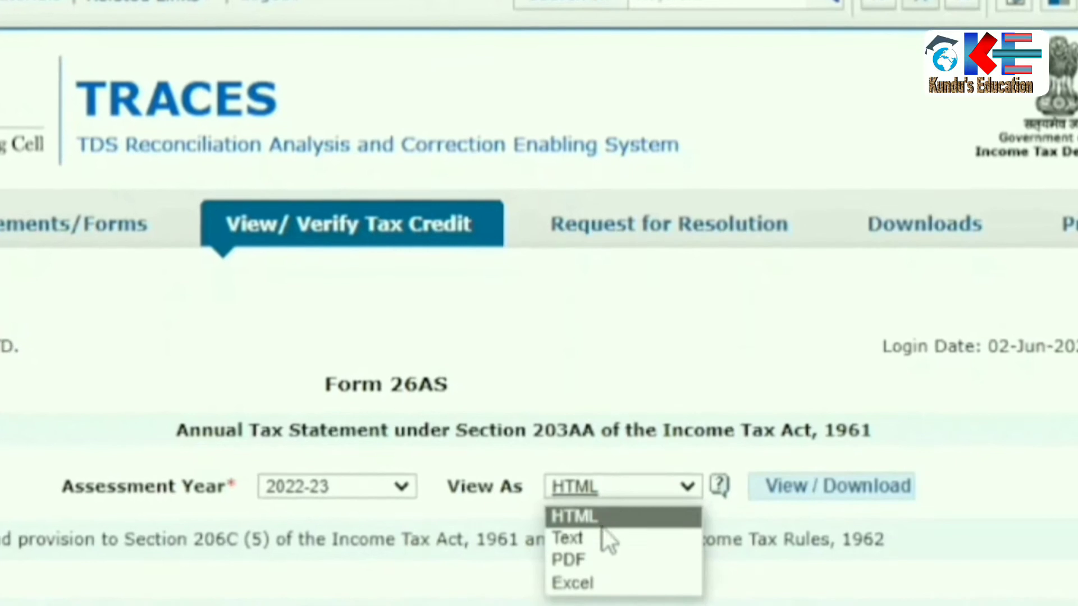
{"action": "left_click", "coordinate": [592, 540]}
{"action": "left_click", "coordinate": [618, 482]}
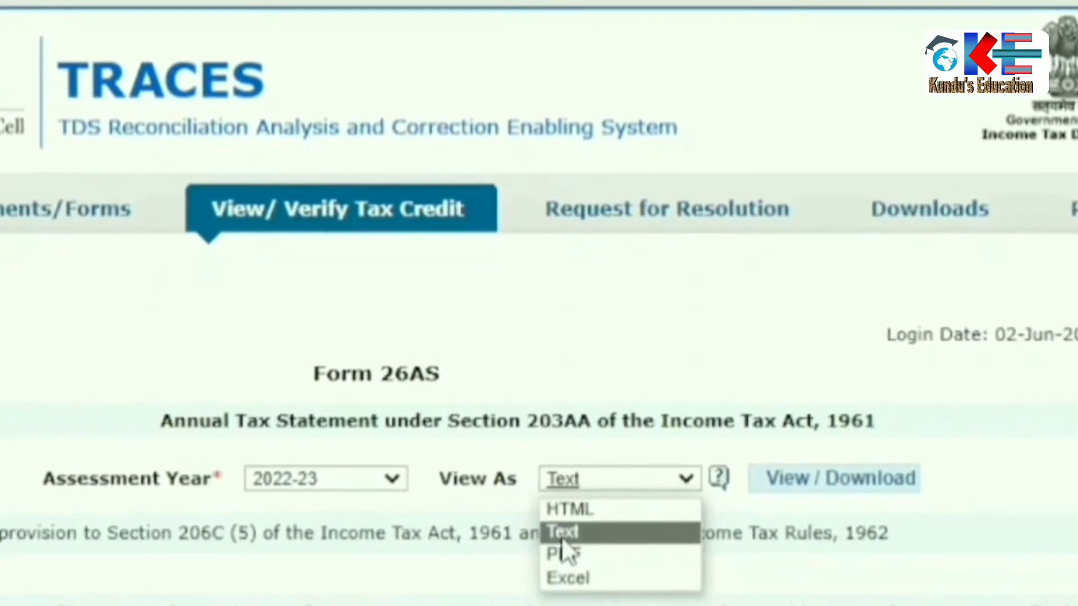
{"action": "left_click", "coordinate": [592, 540]}
{"action": "left_click", "coordinate": [842, 478]}
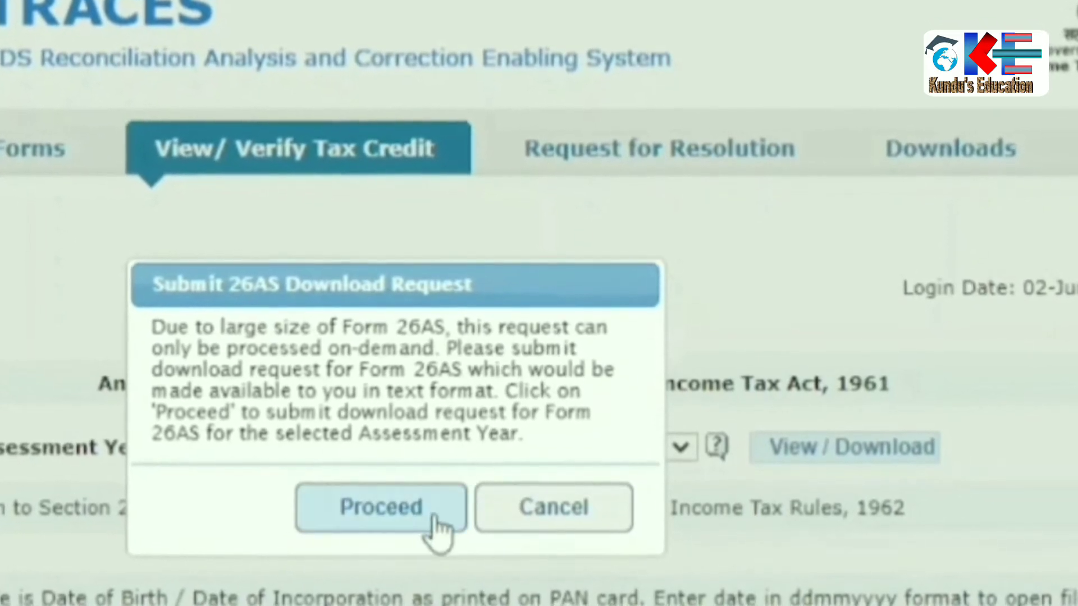
{"action": "left_click", "coordinate": [380, 516]}
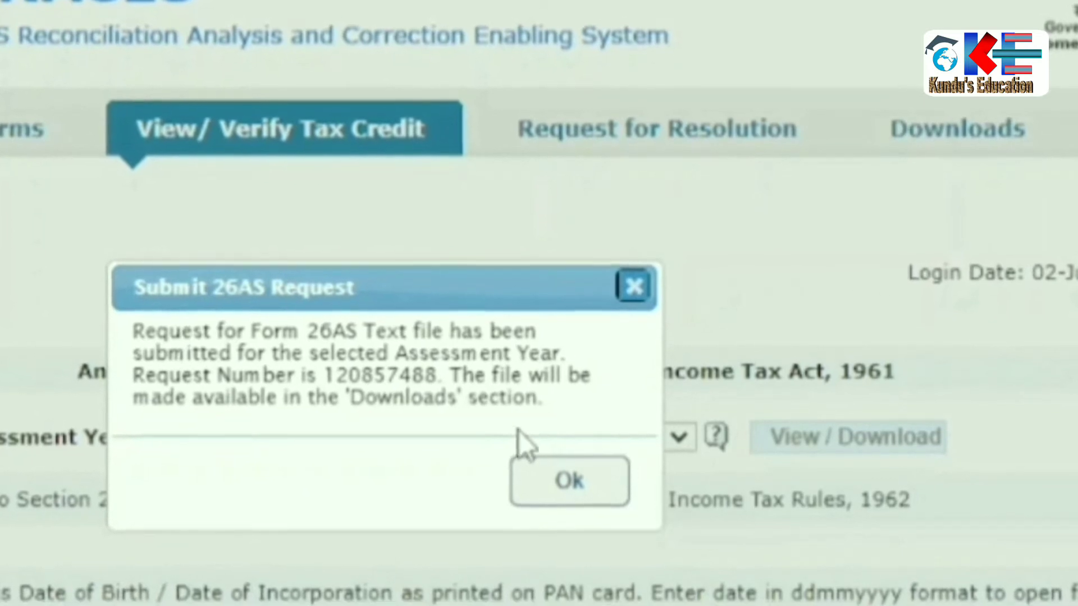
{"action": "left_click", "coordinate": [536, 477]}
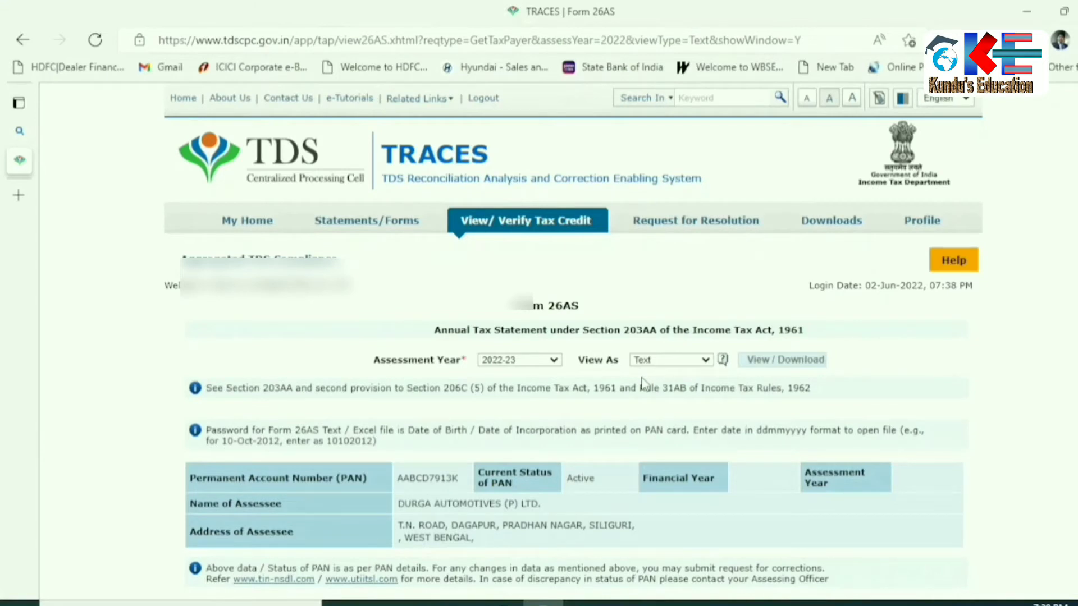
- Log out and back in with a new verification code, accepting the Form 16/16A usage terms
{"action": "left_click", "coordinate": [498, 100]}
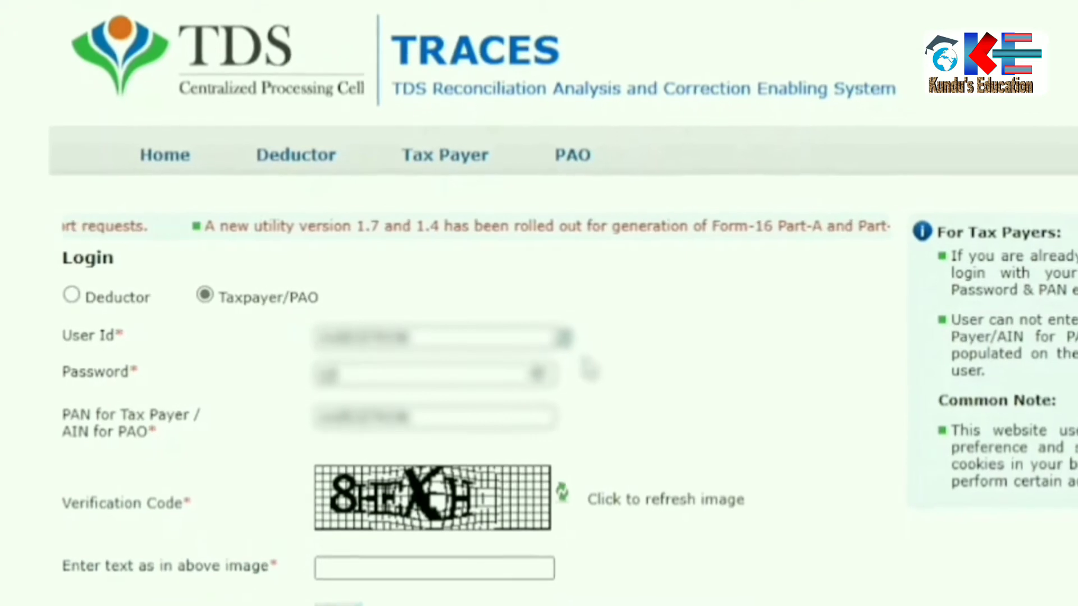
{"action": "left_click", "coordinate": [375, 567]}
{"action": "type", "text": "8HEXH"}
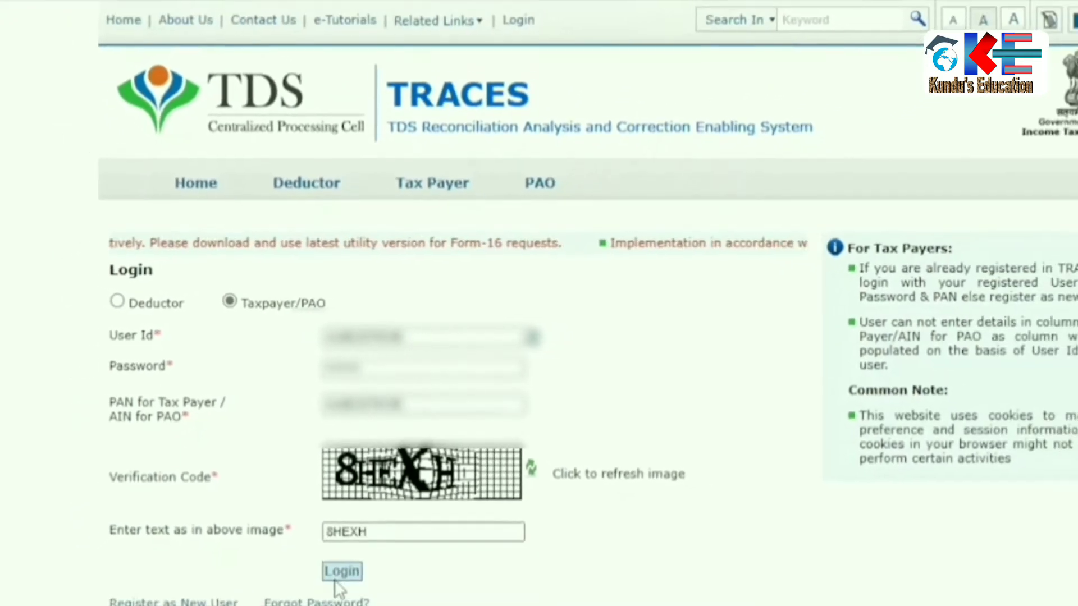
{"action": "left_click", "coordinate": [337, 575]}
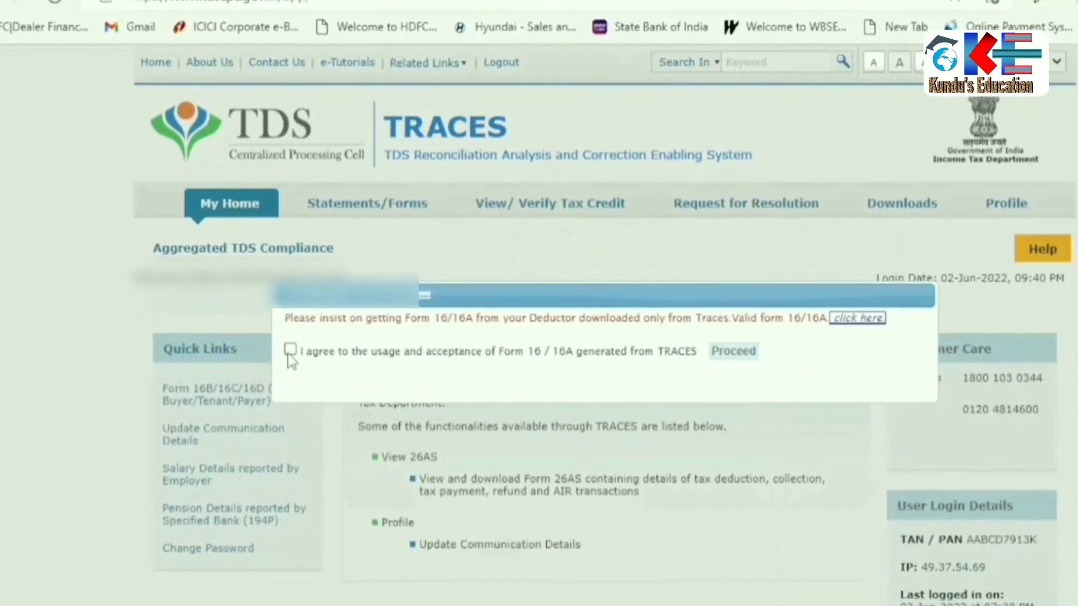
{"action": "left_click", "coordinate": [290, 350]}
{"action": "left_click", "coordinate": [733, 351]}
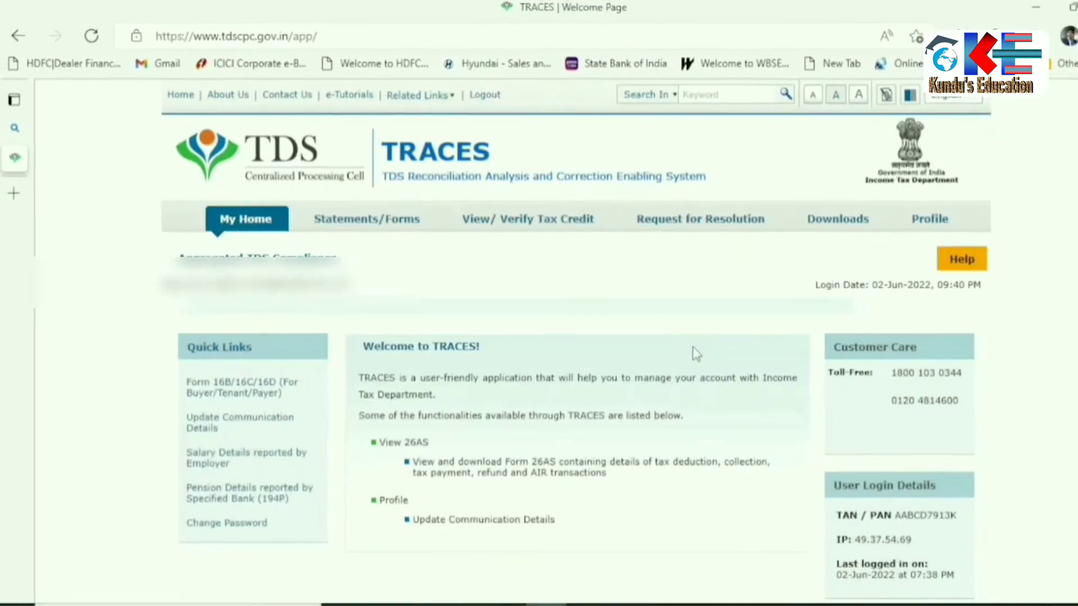
- List all requested downloads and download the Form 26AS file requested on 02-Jun-2022
{"action": "left_click", "coordinate": [822, 218]}
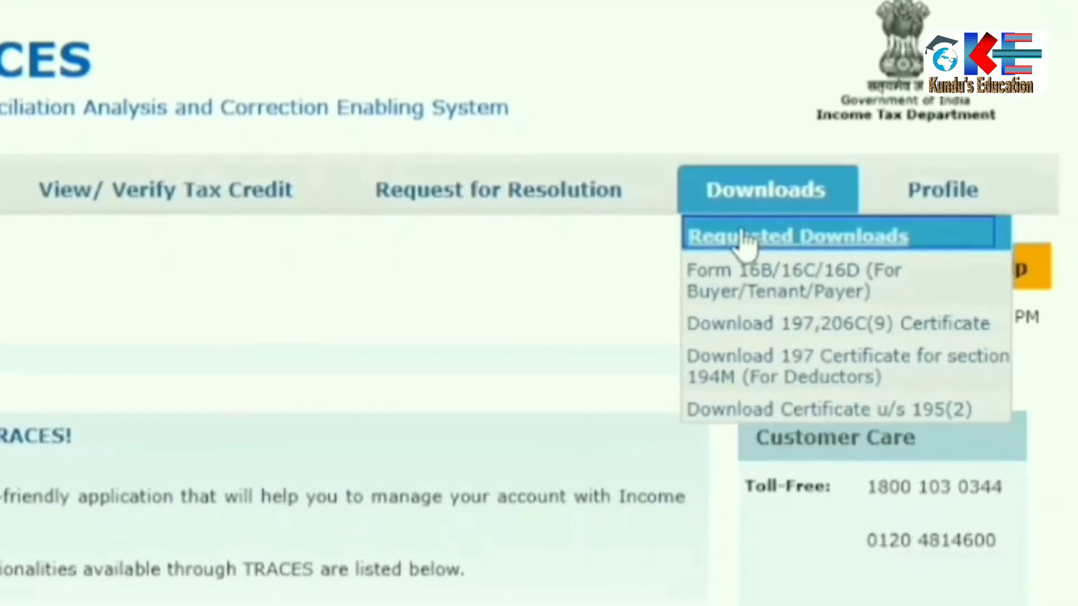
{"action": "left_click", "coordinate": [746, 239]}
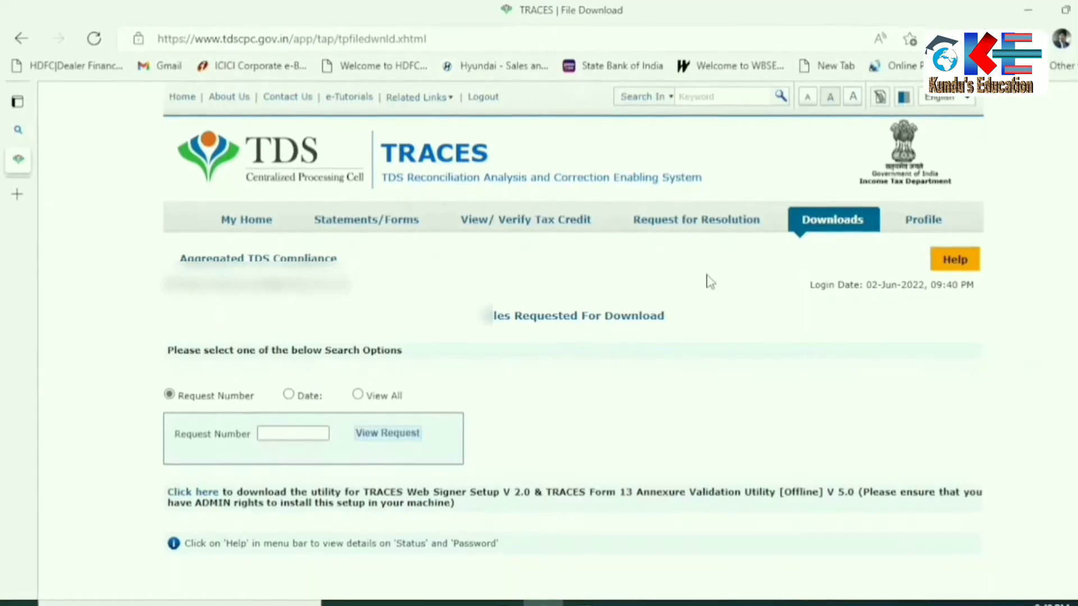
{"action": "left_click", "coordinate": [357, 392]}
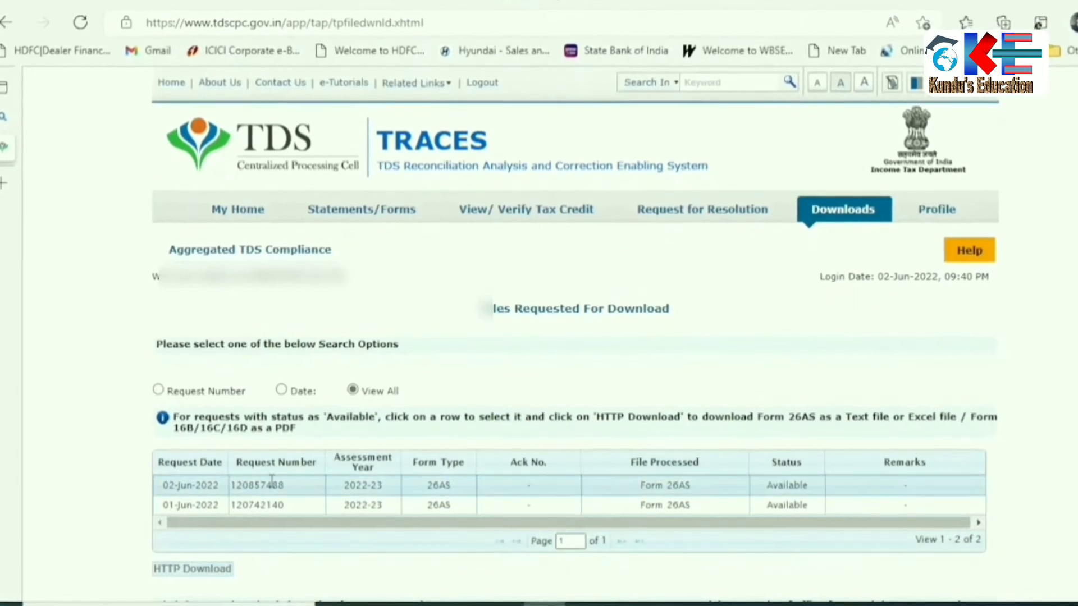
{"action": "left_click", "coordinate": [190, 486]}
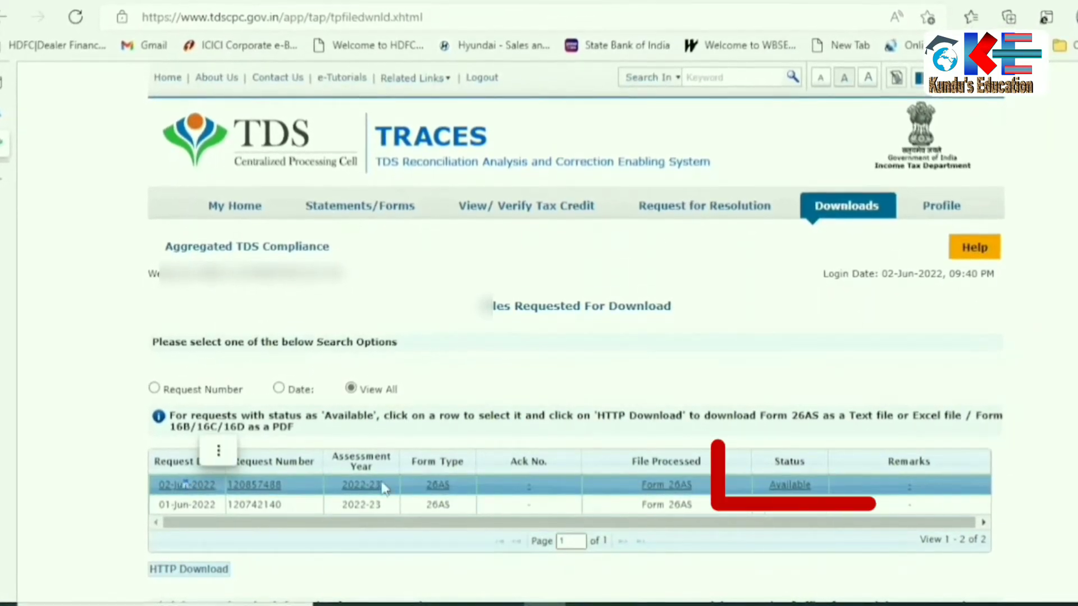
{"action": "left_click", "coordinate": [210, 571]}
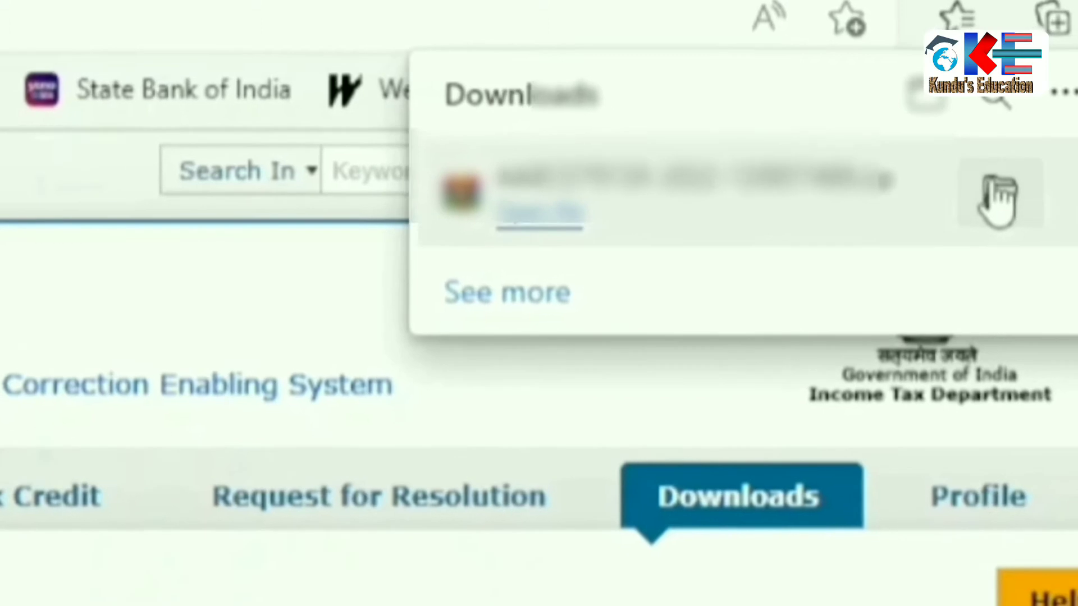
- Move the downloaded Form 26AS archive from the Downloads folder to the desktop
{"action": "left_click", "coordinate": [971, 156]}
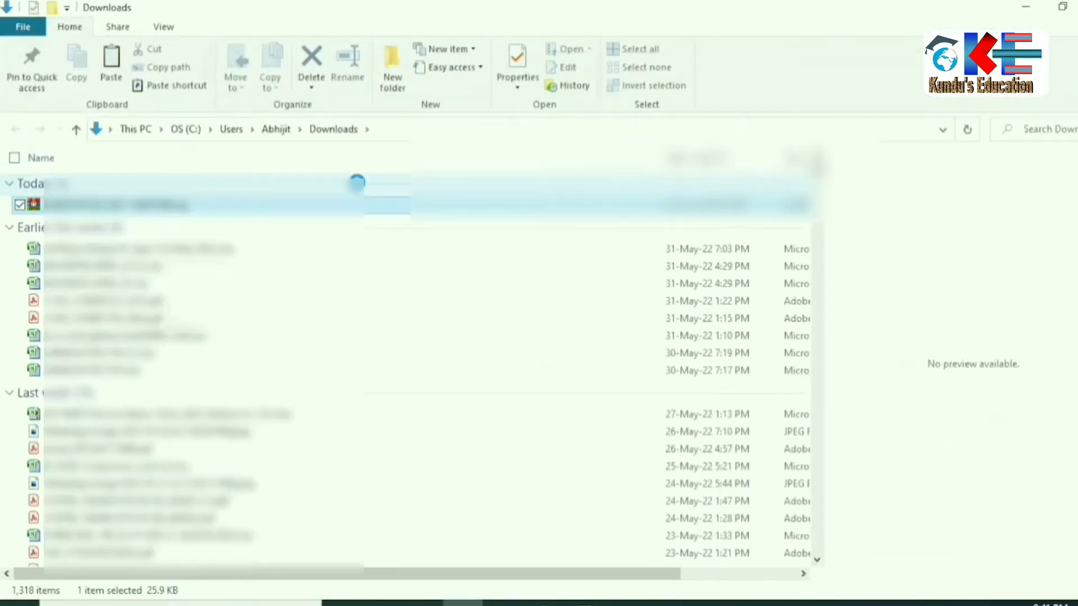
{"action": "right_click", "coordinate": [6, 205]}
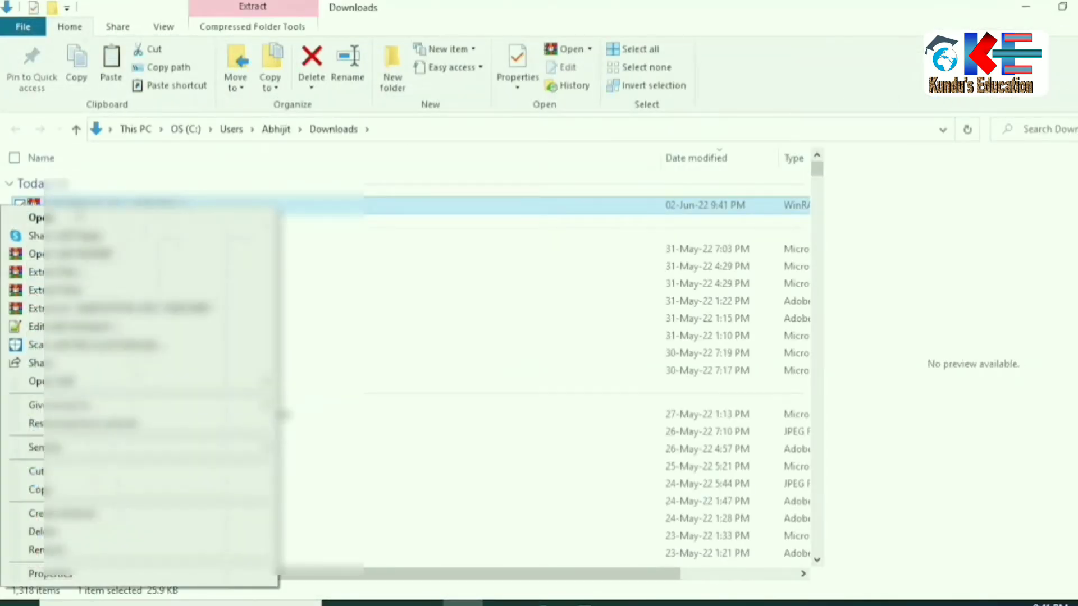
{"action": "left_click", "coordinate": [41, 472]}
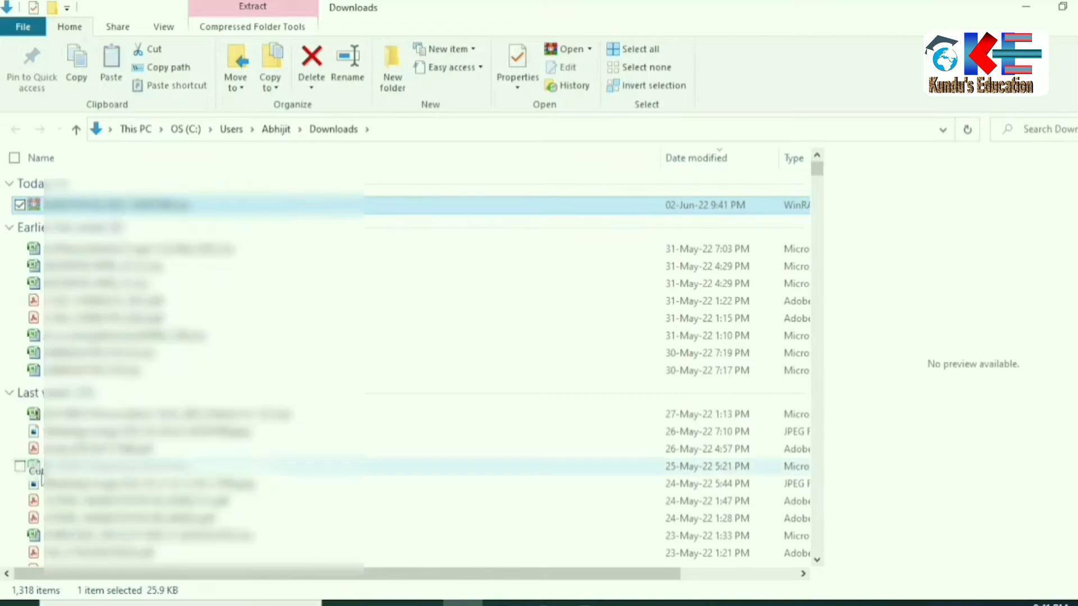
{"action": "key", "text": "alt+Tab"}
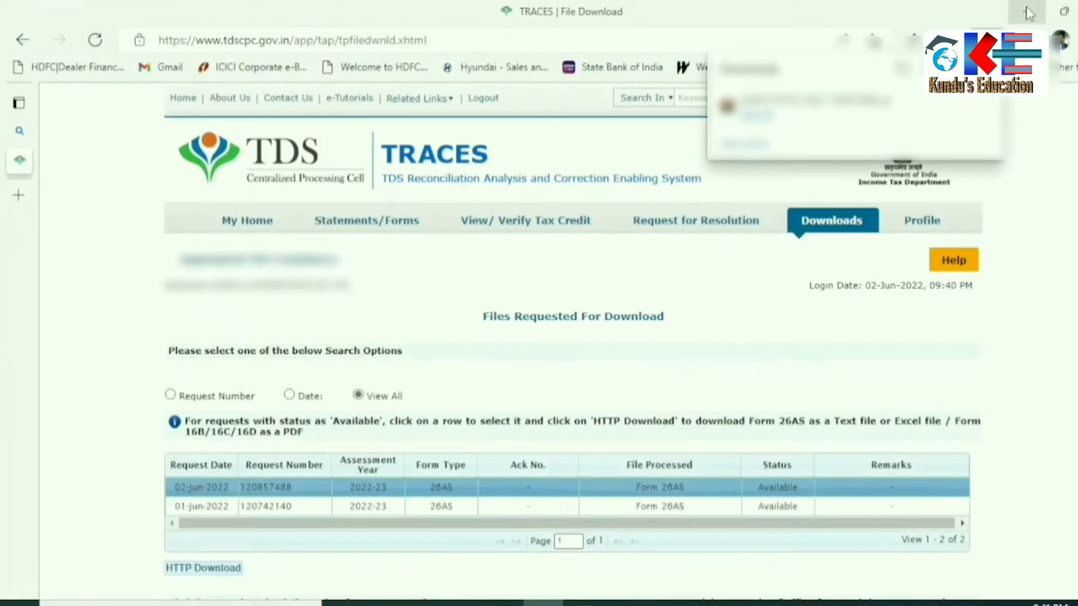
{"action": "left_click", "coordinate": [1027, 11]}
{"action": "right_click", "coordinate": [564, 253]}
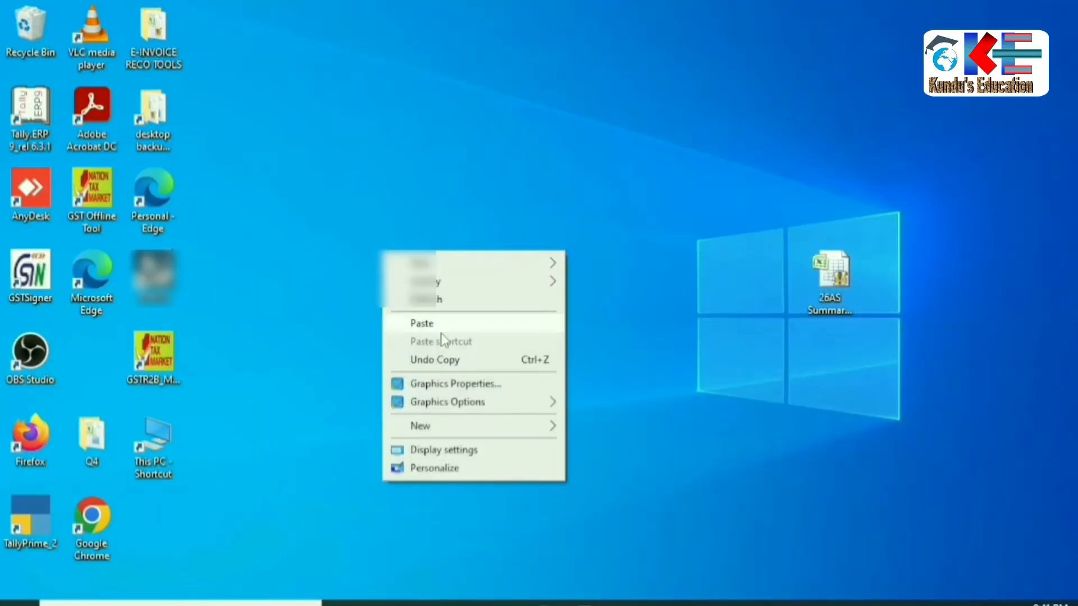
{"action": "left_click", "coordinate": [430, 324]}
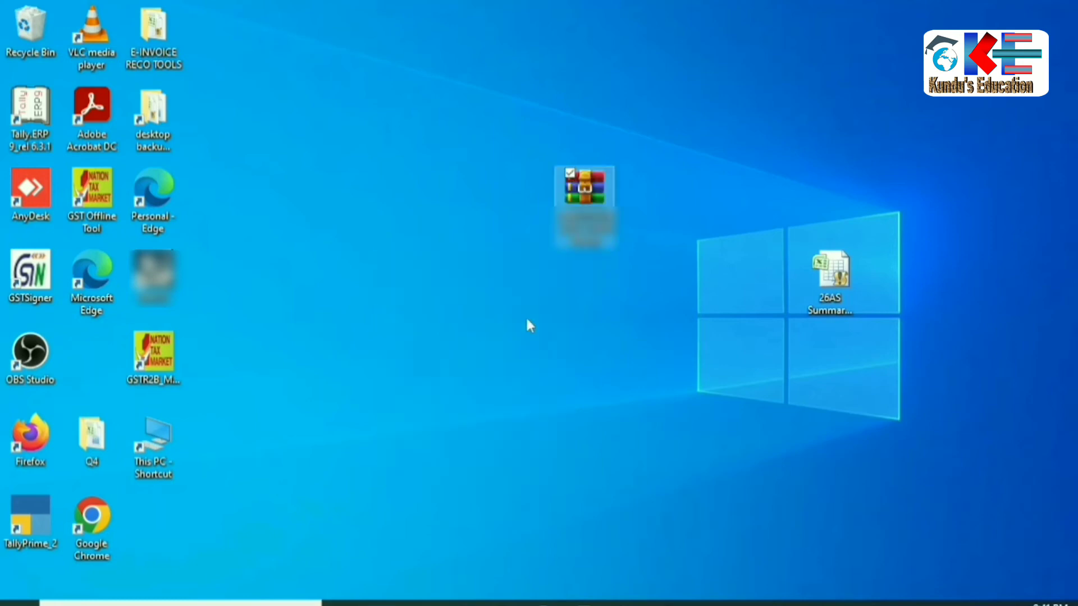
- Extract the archive onto the desktop using its password and place the extracted text file below the archive
{"action": "right_click", "coordinate": [591, 192]}
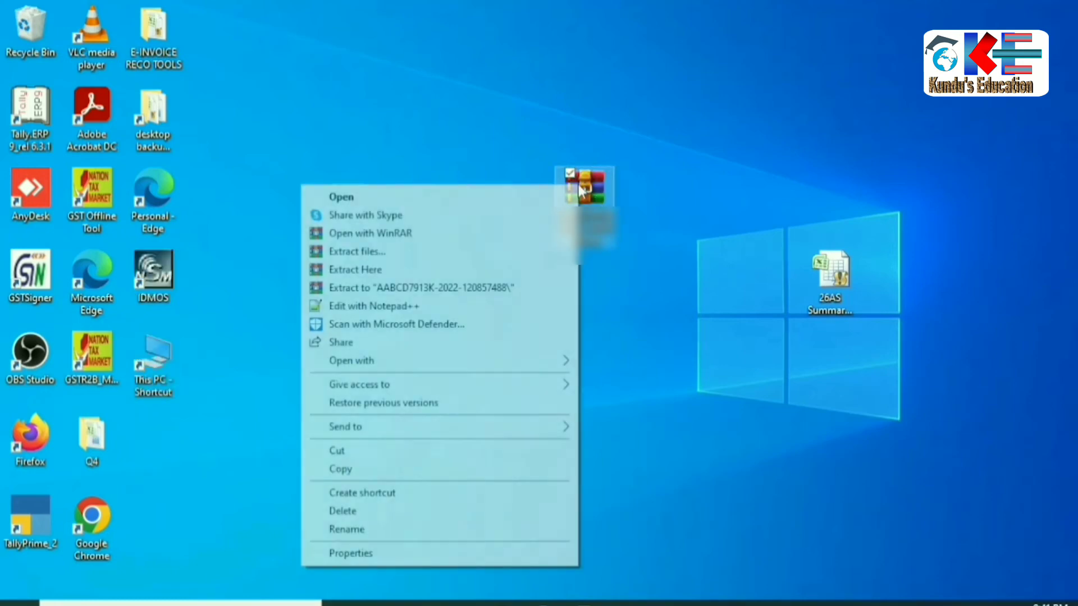
{"action": "left_click", "coordinate": [386, 269]}
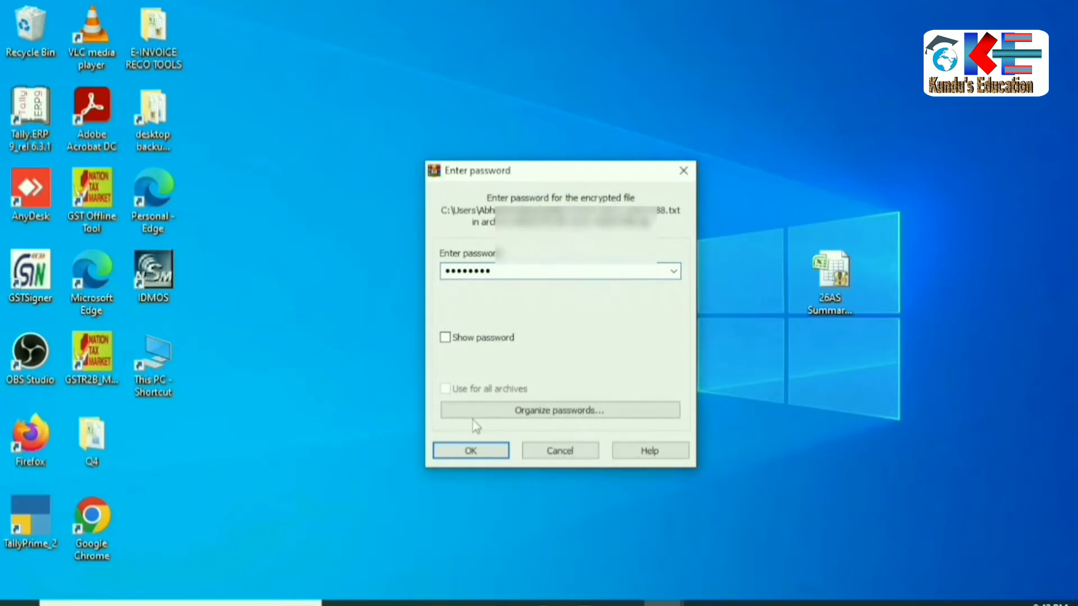
{"action": "left_click", "coordinate": [471, 453]}
{"action": "left_click_drag", "start_coordinate": [154, 435], "coordinate": [585, 303]}
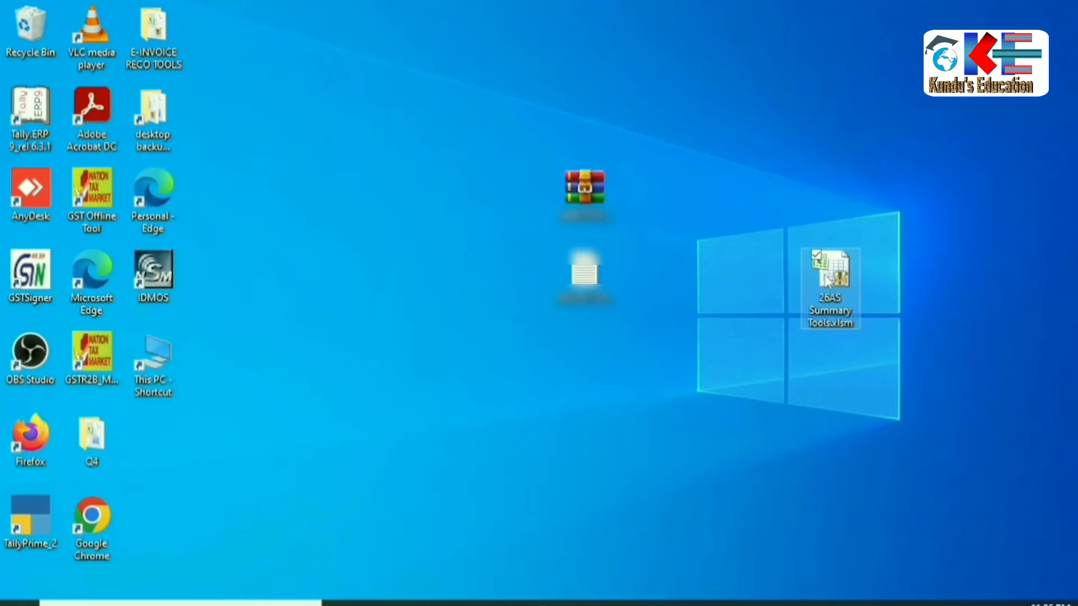
- Open 26AS Summary Tools.xlsm in Excel and read through the tool's sheet descriptions and video links
{"action": "double_click", "coordinate": [826, 282]}
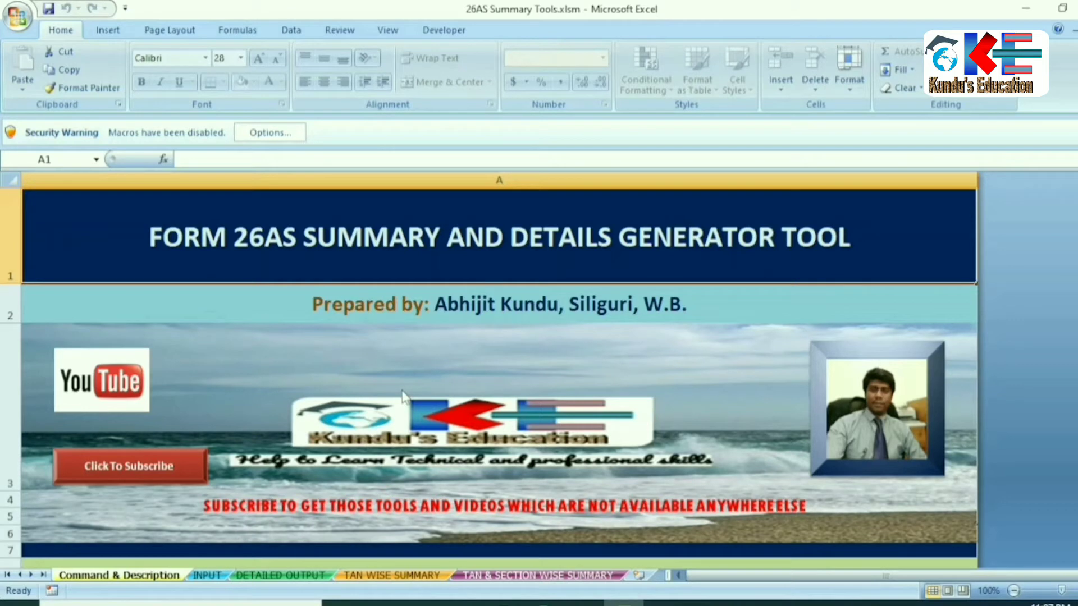
{"action": "scroll", "coordinate": [395, 345], "scroll_direction": "down", "scroll_amount": 1}
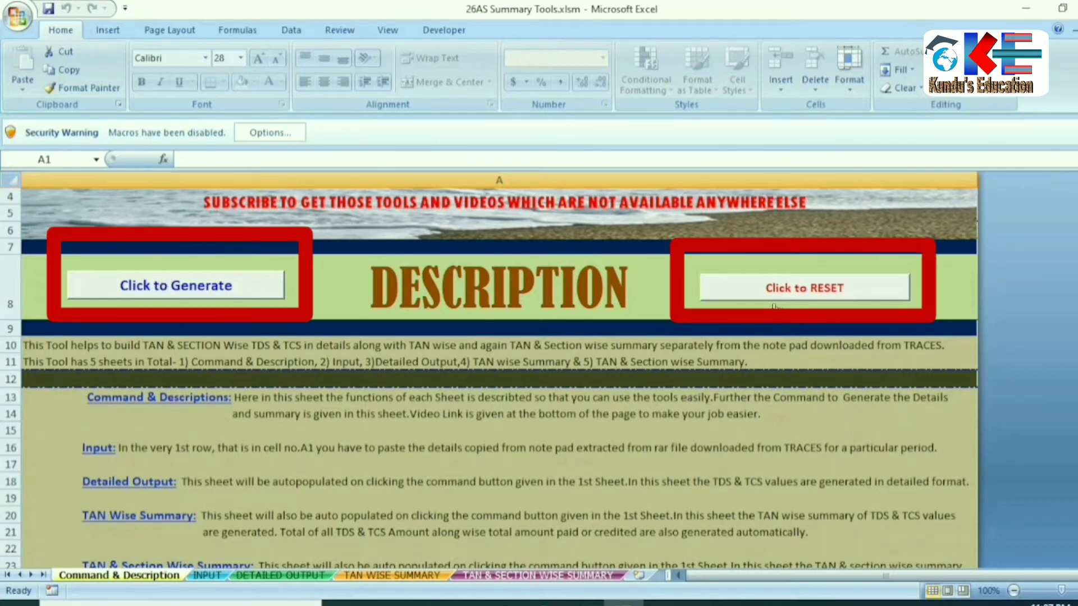
{"action": "scroll", "coordinate": [329, 377], "scroll_direction": "down", "scroll_amount": 1}
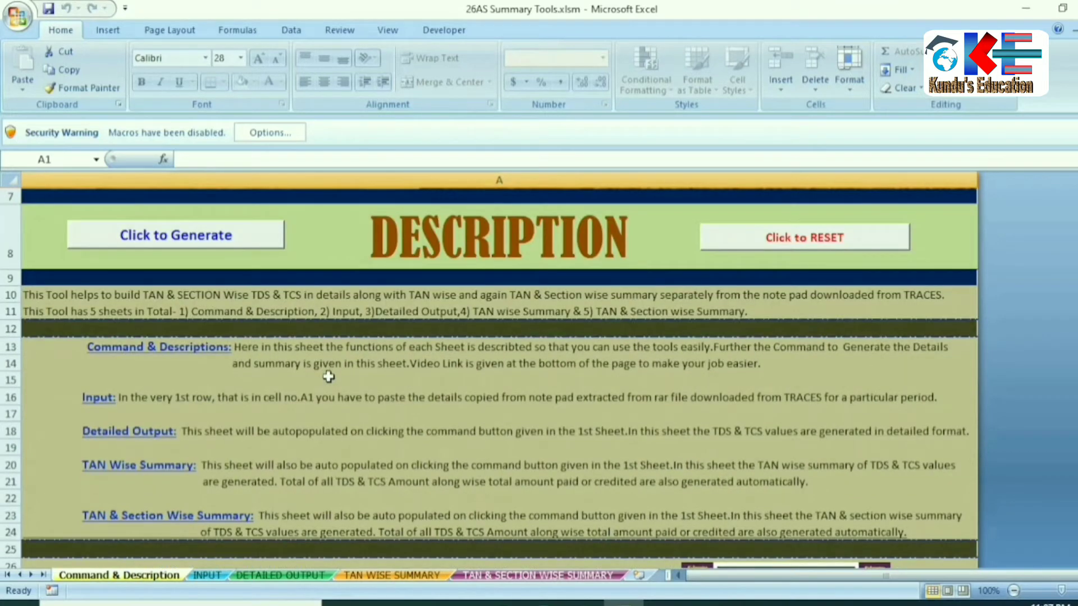
{"action": "scroll", "coordinate": [217, 365], "scroll_direction": "down", "scroll_amount": 3}
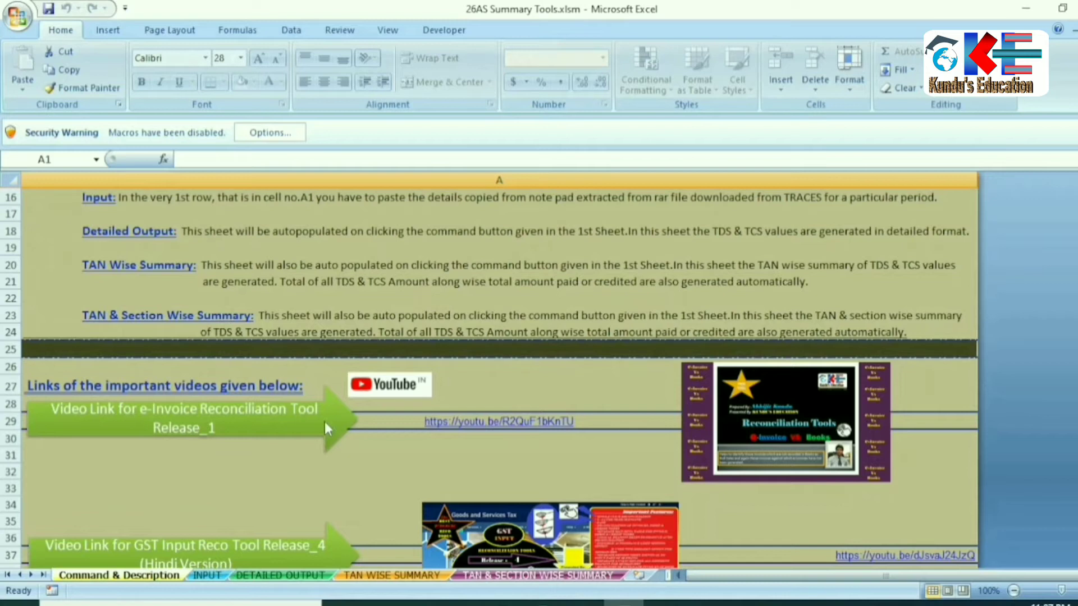
- Read the remaining video links and closing notes at the end of the Command & Description sheet
{"action": "scroll", "coordinate": [660, 430], "scroll_direction": "down", "scroll_amount": 9}
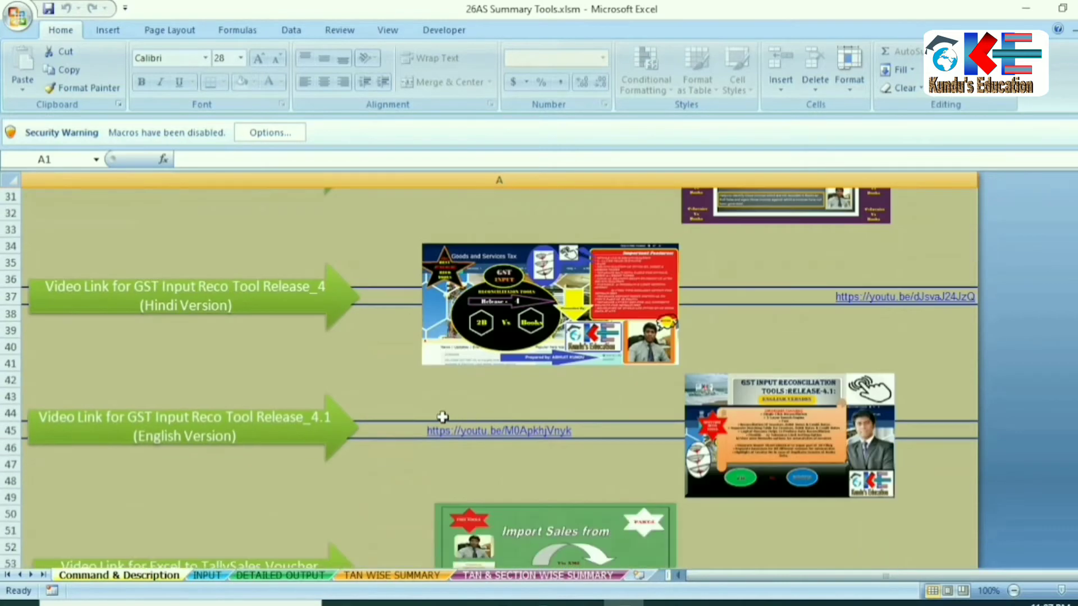
{"action": "scroll", "coordinate": [391, 407], "scroll_direction": "down", "scroll_amount": 2}
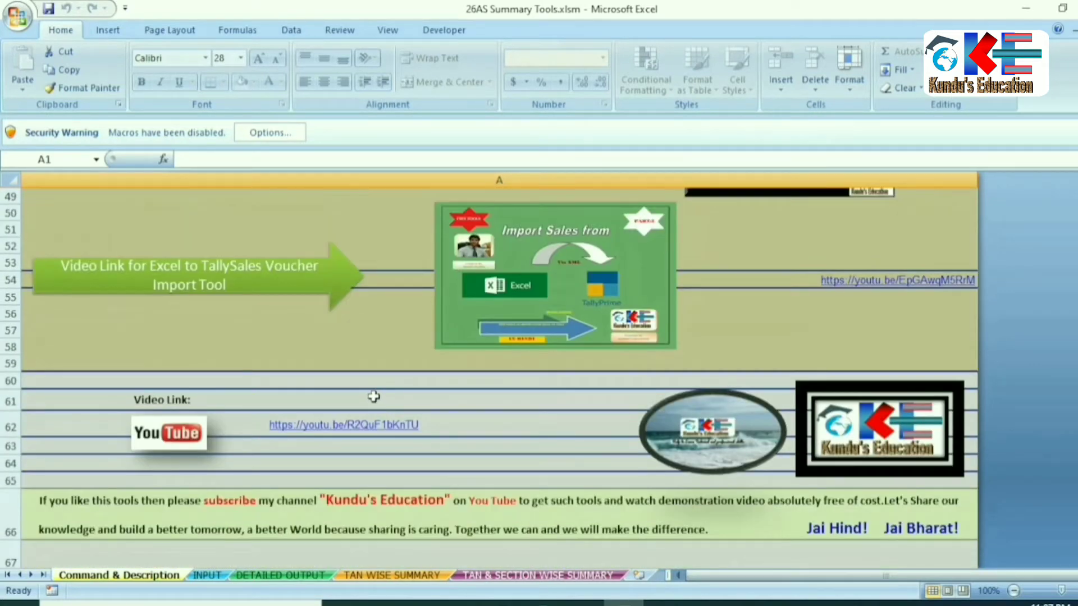
{"action": "scroll", "coordinate": [359, 393], "scroll_direction": "down", "scroll_amount": 2}
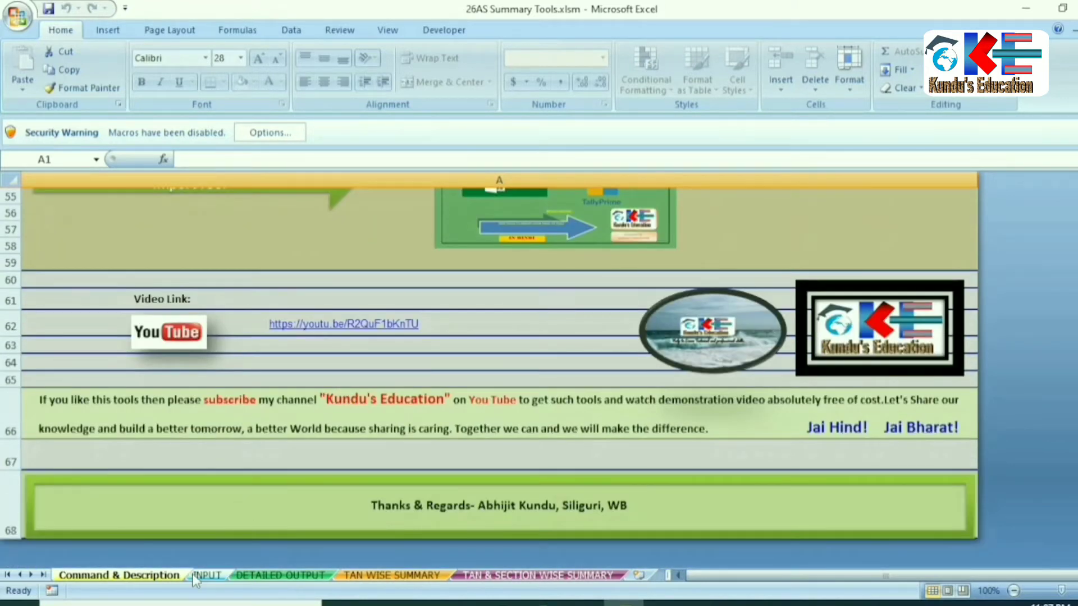
- Look through the INPUT, DETAILED OUTPUT, TAN WISE SUMMARY and TAN & SECTION WISE SUMMARY sheets to examine their layouts
{"action": "left_click", "coordinate": [204, 574]}
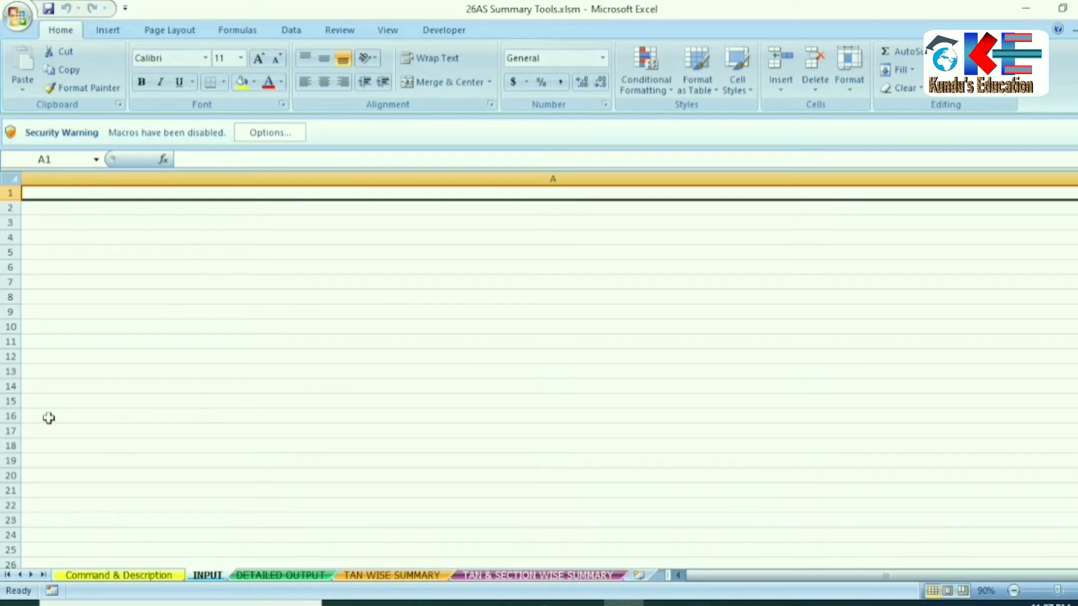
{"action": "left_click", "coordinate": [262, 576]}
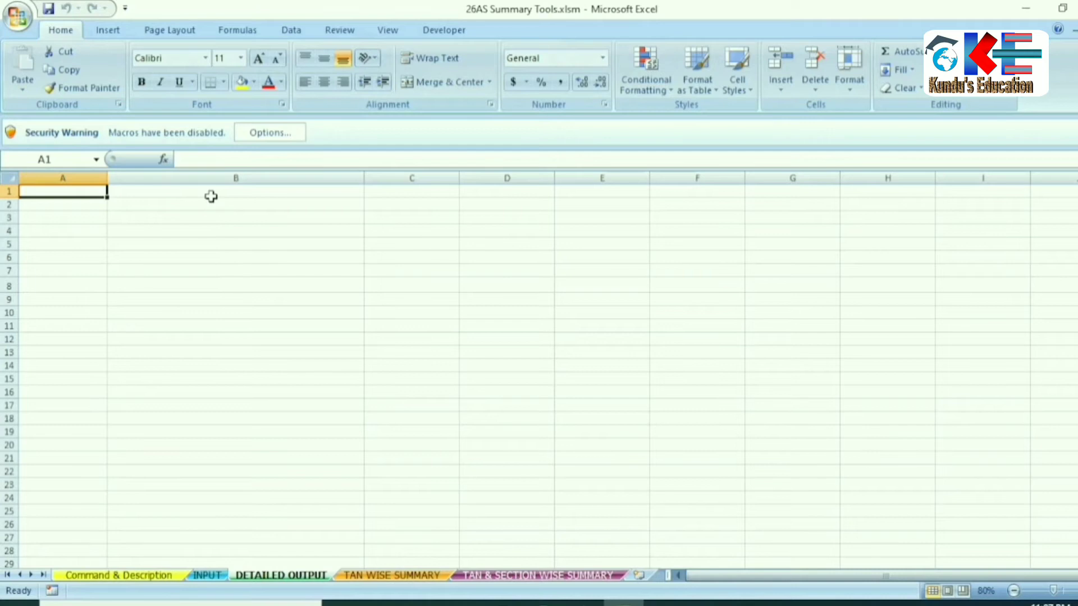
{"action": "left_click", "coordinate": [380, 576]}
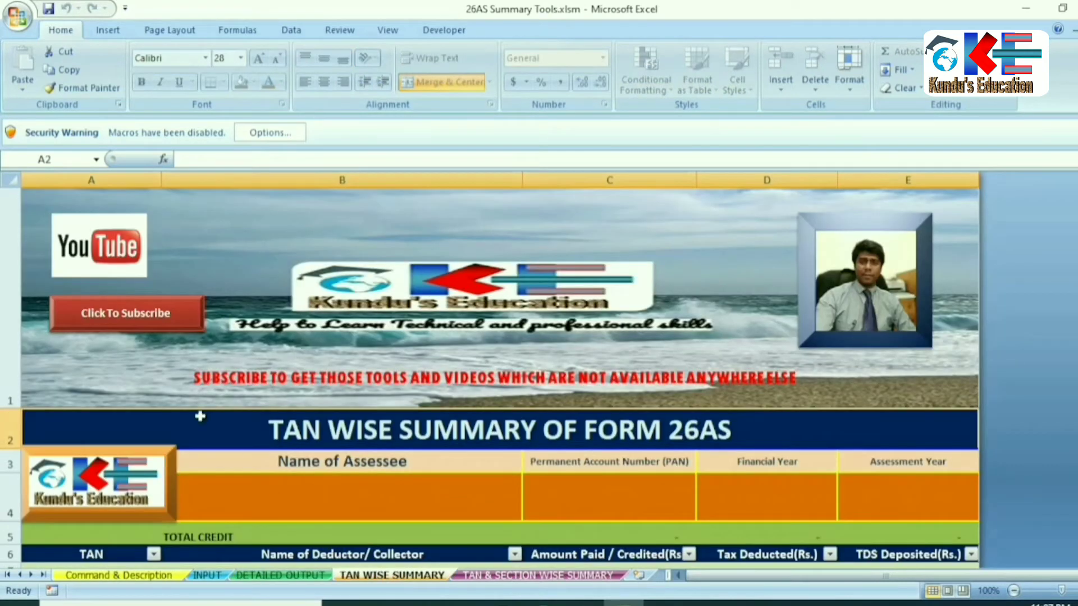
{"action": "scroll", "coordinate": [437, 382], "scroll_direction": "down", "scroll_amount": 1}
{"action": "scroll", "coordinate": [305, 313], "scroll_direction": "up", "scroll_amount": 1}
{"action": "scroll", "coordinate": [286, 487], "scroll_direction": "down", "scroll_amount": 1}
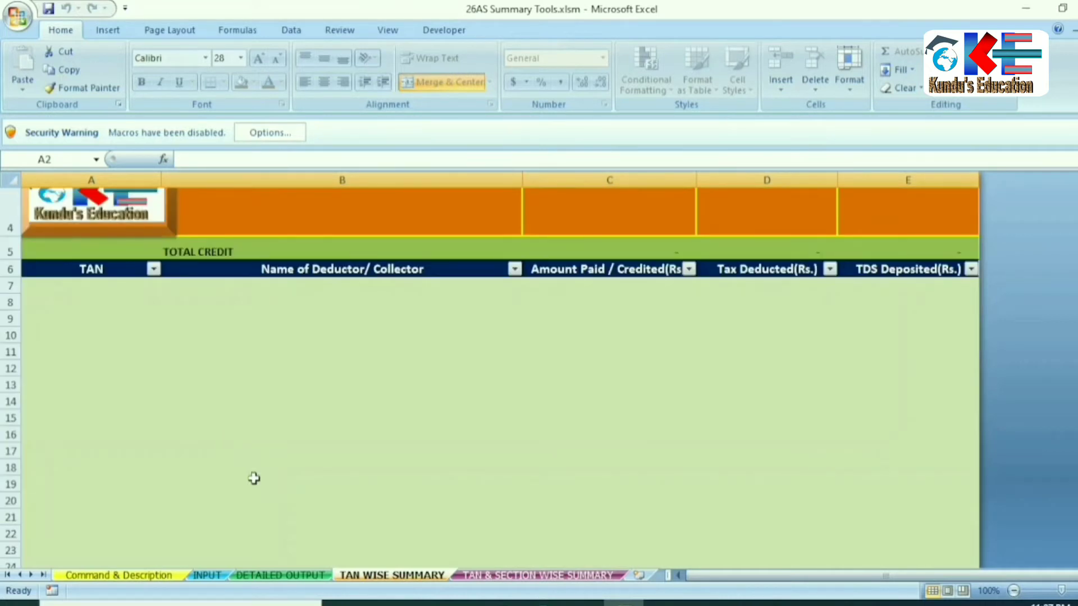
{"action": "scroll", "coordinate": [386, 474], "scroll_direction": "down", "scroll_amount": 4}
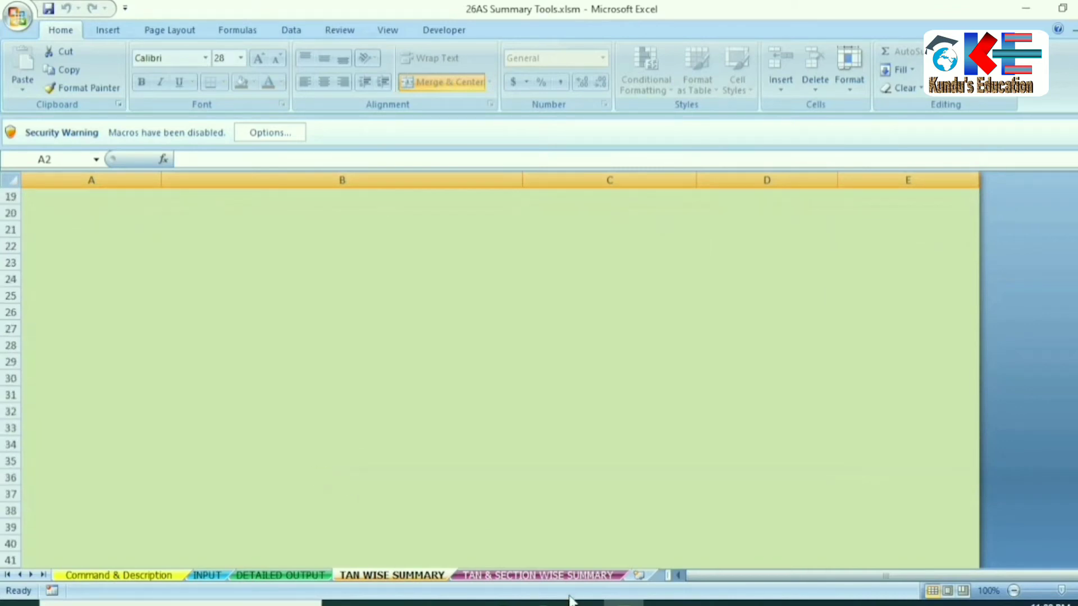
{"action": "left_click", "coordinate": [553, 577]}
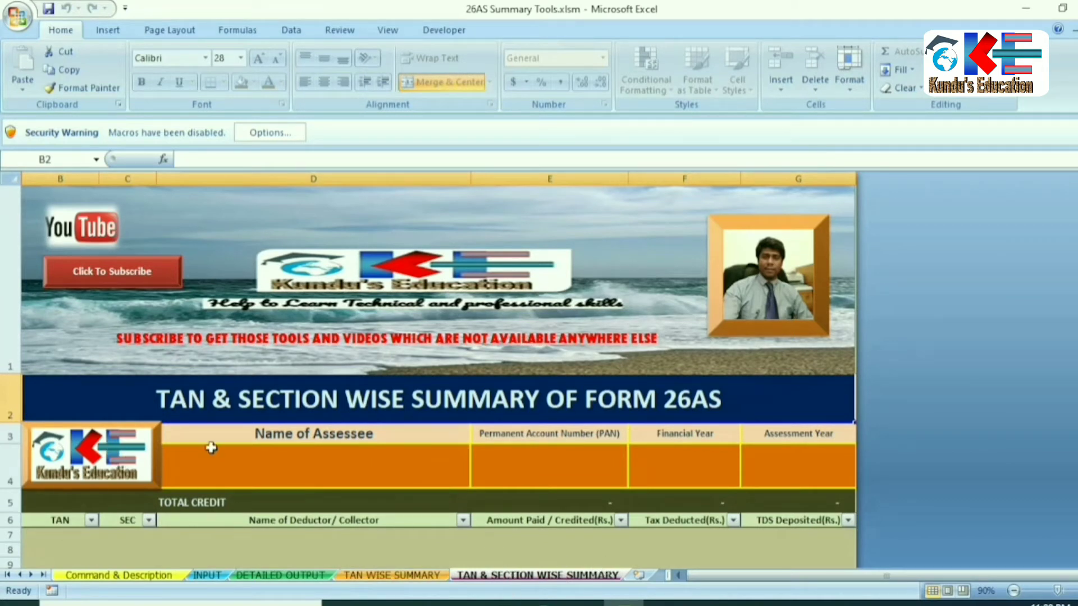
{"action": "scroll", "coordinate": [522, 504], "scroll_direction": "down", "scroll_amount": 3}
{"action": "scroll", "coordinate": [522, 504], "scroll_direction": "up", "scroll_amount": 3}
- Enable the workbook's blocked macro content through the security warning options
{"action": "left_click", "coordinate": [266, 134]}
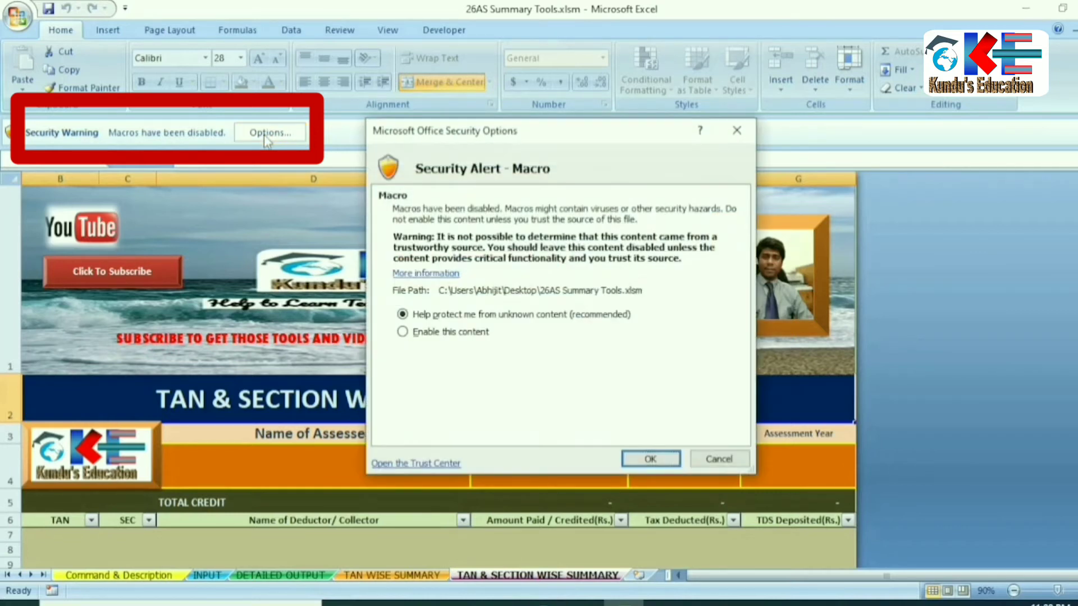
{"action": "left_click", "coordinate": [402, 333]}
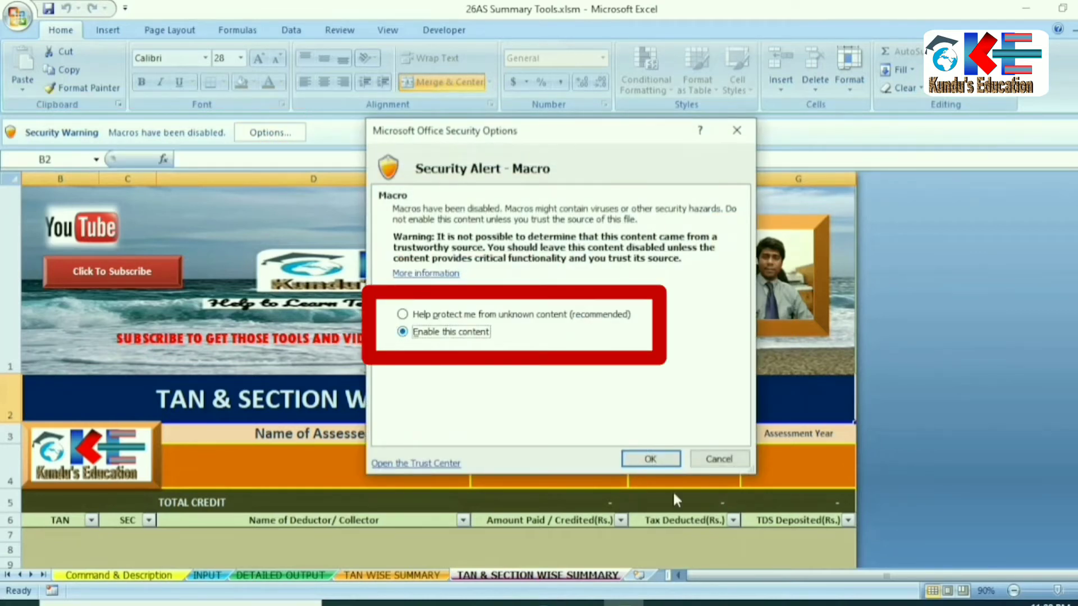
{"action": "left_click", "coordinate": [650, 458]}
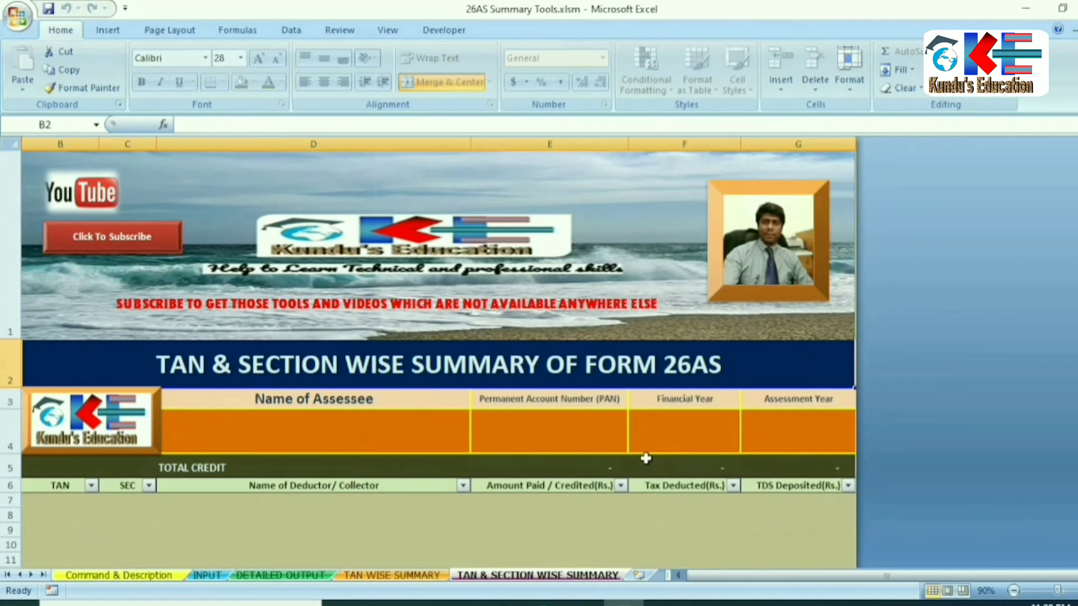
- Select cell A1 of the INPUT sheet as the paste location
{"action": "left_click", "coordinate": [207, 576]}
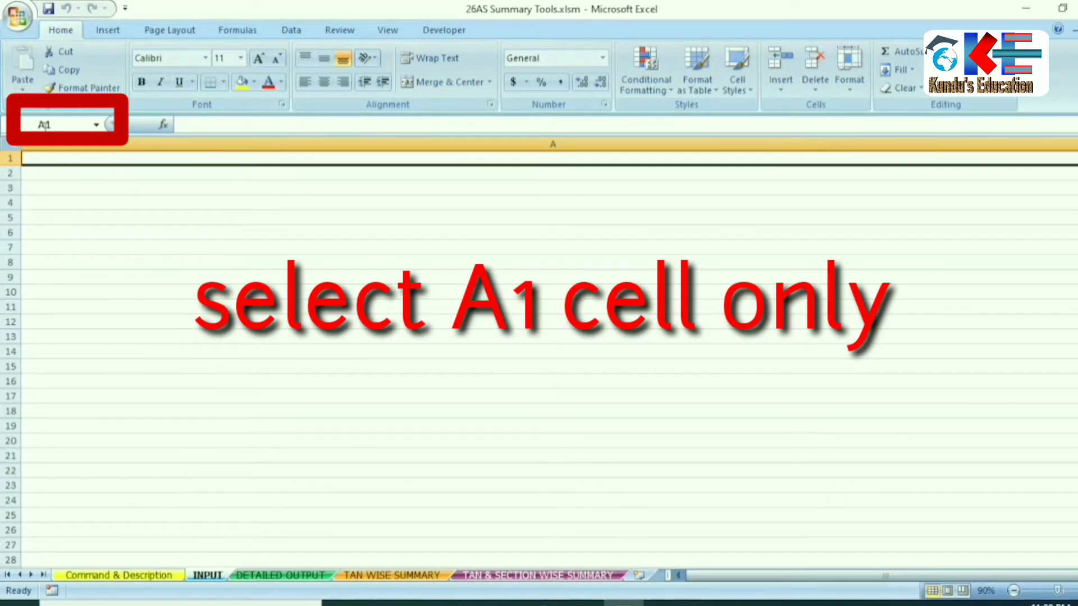
{"action": "left_click", "coordinate": [52, 207]}
{"action": "left_click", "coordinate": [48, 187]}
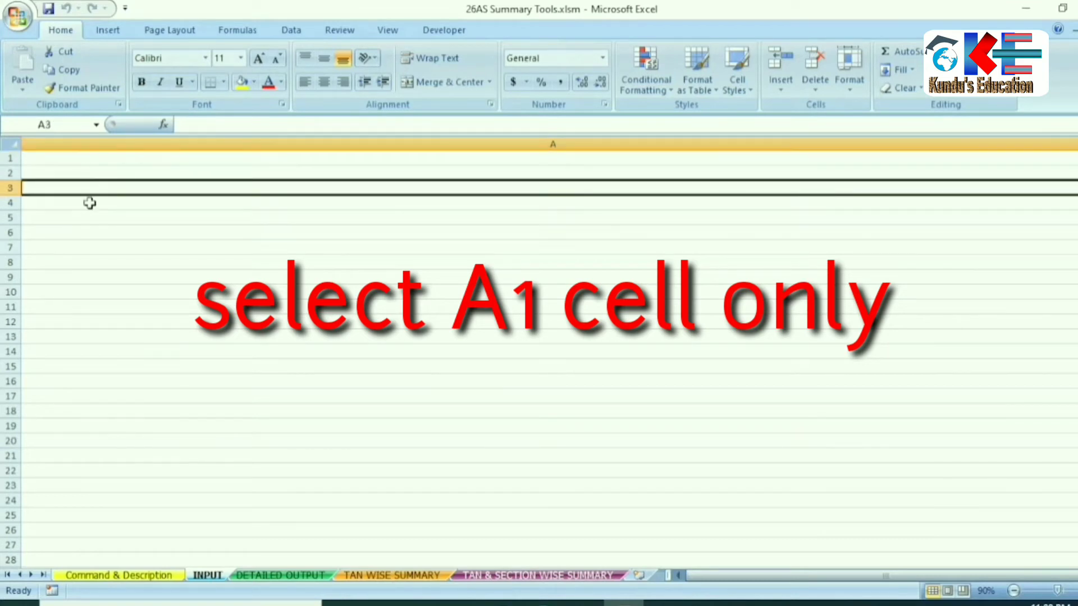
{"action": "left_click", "coordinate": [54, 159]}
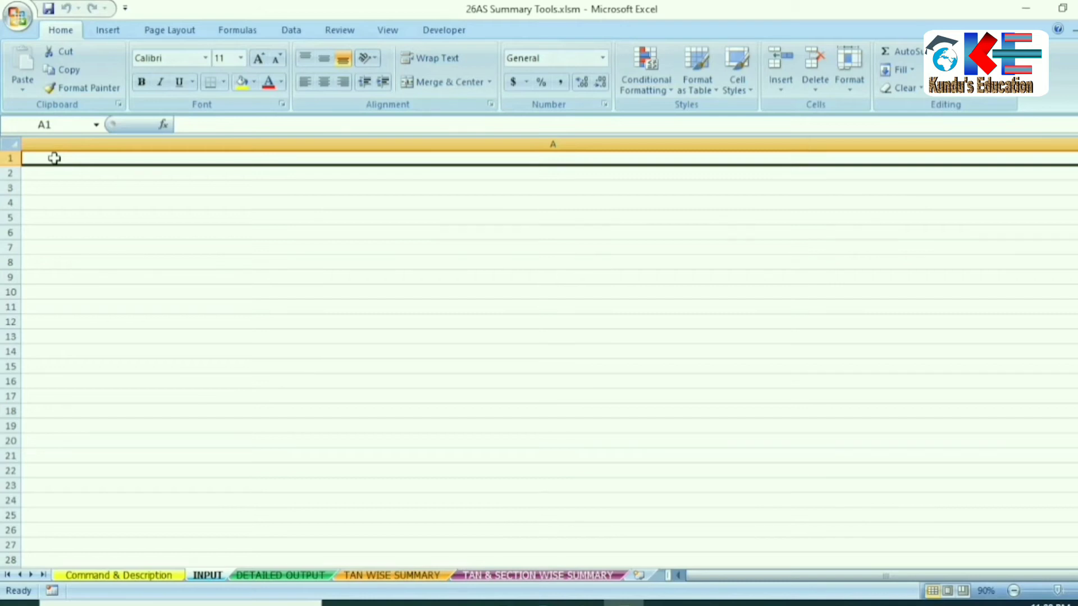
- Copy the entire contents of the extracted Form 26AS text file on the desktop into cell A1 of the INPUT sheet
{"action": "left_click", "coordinate": [1027, 7]}
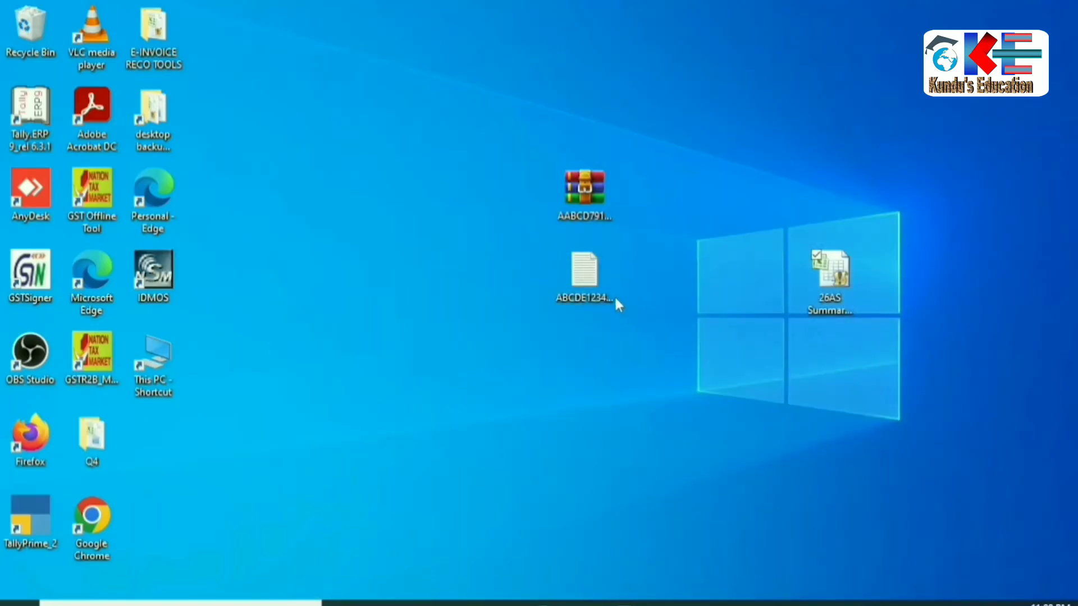
{"action": "double_click", "coordinate": [591, 273]}
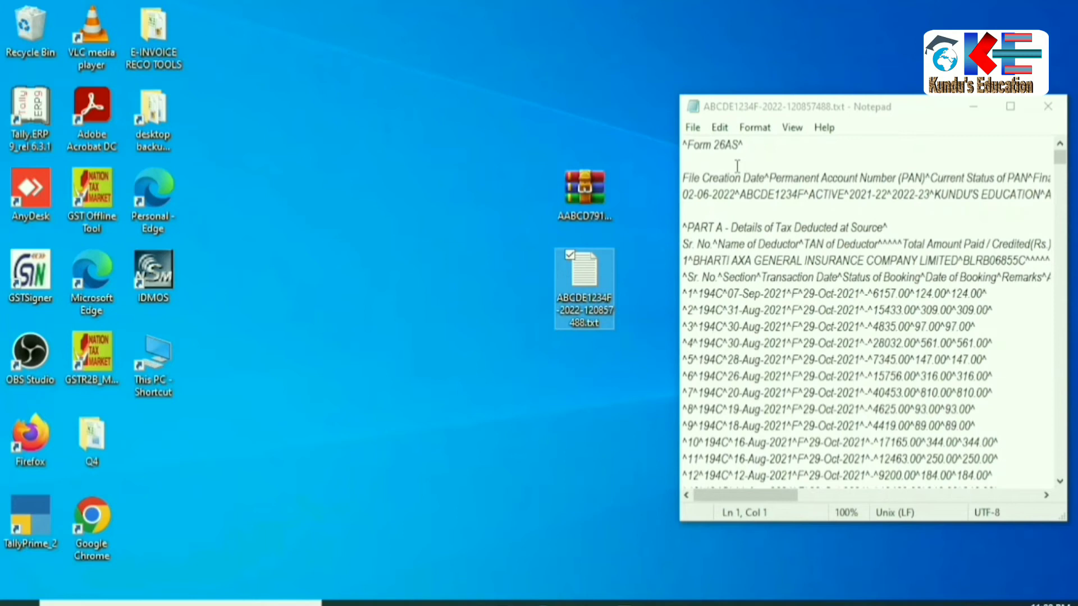
{"action": "right_click", "coordinate": [714, 140]}
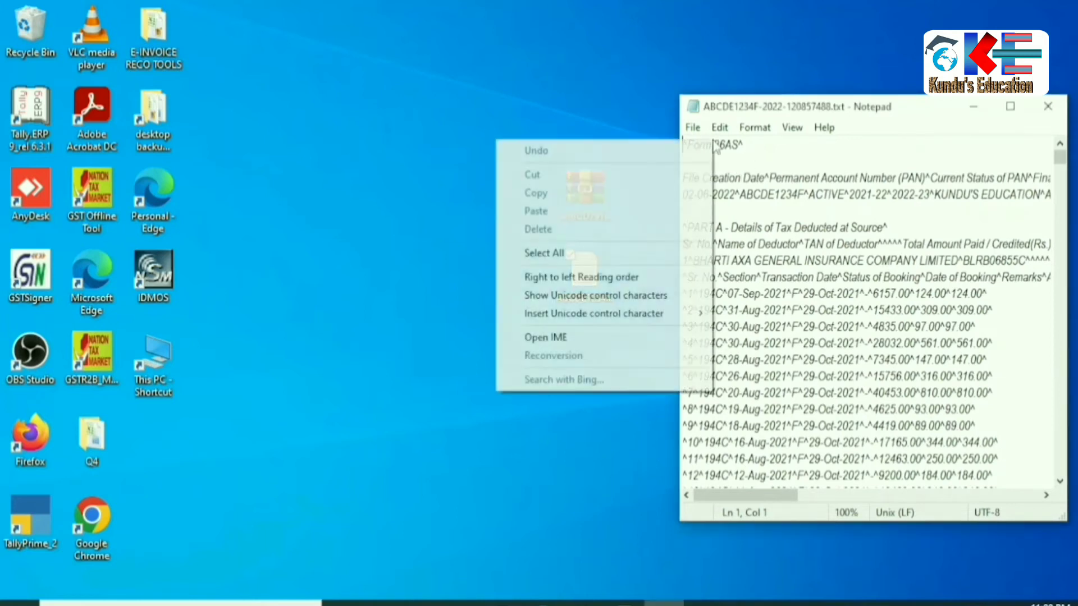
{"action": "left_click", "coordinate": [569, 253]}
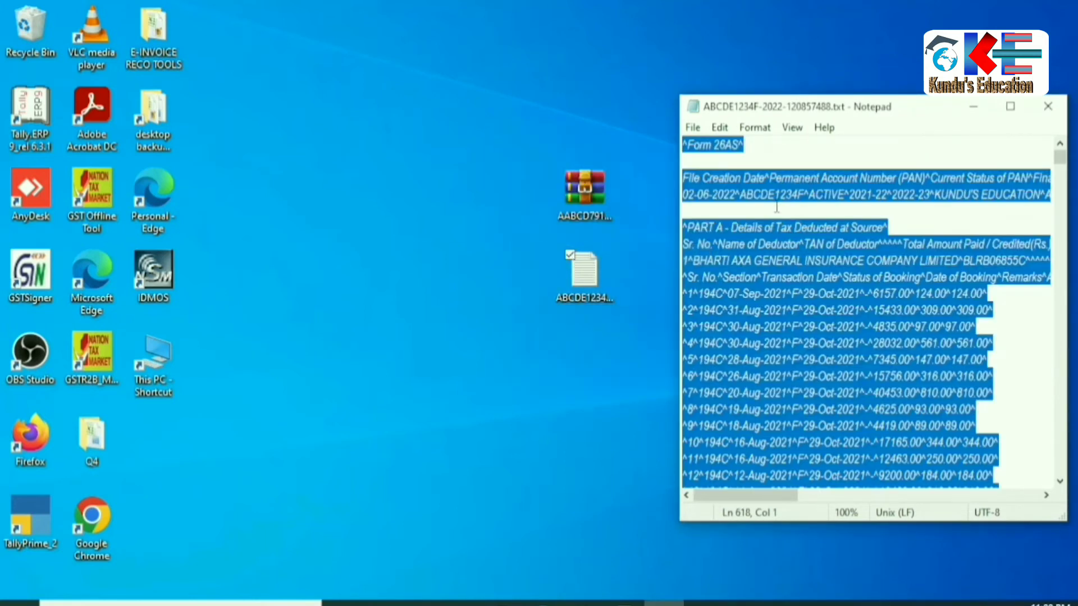
{"action": "right_click", "coordinate": [774, 190]}
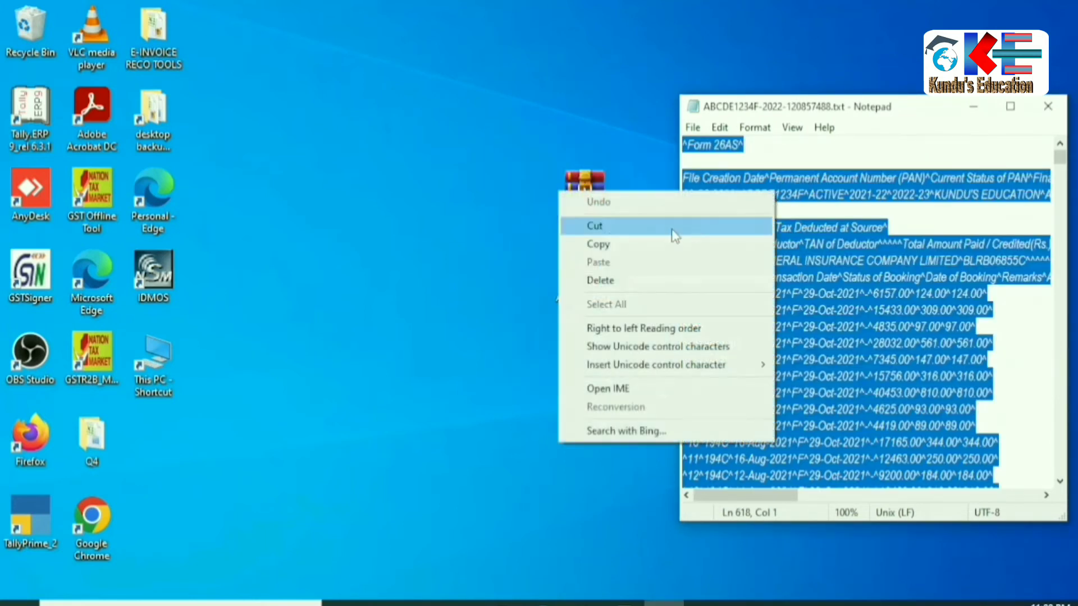
{"action": "left_click", "coordinate": [599, 244]}
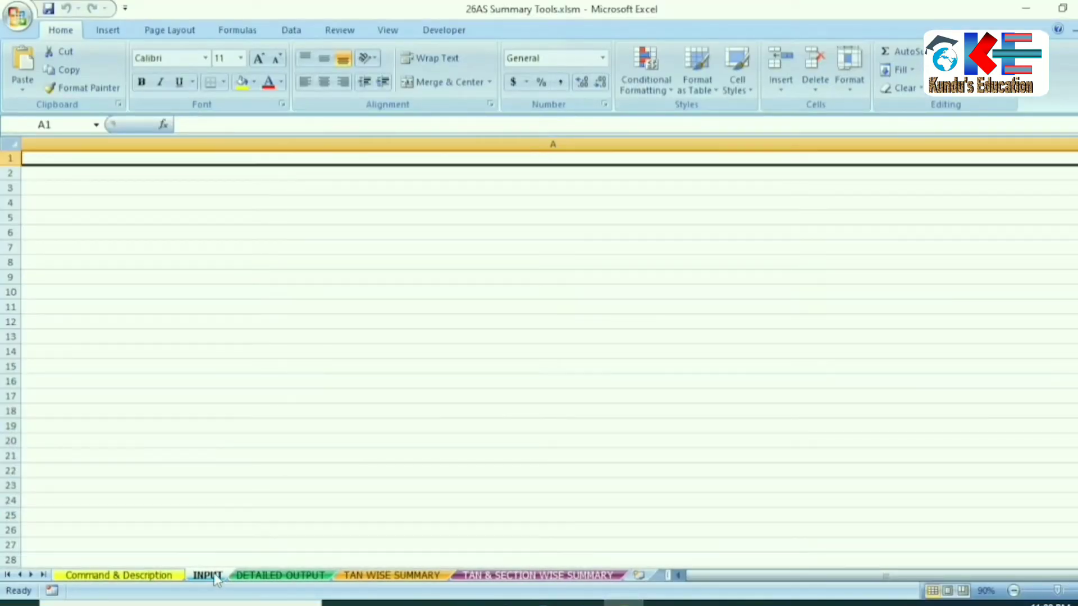
{"action": "right_click", "coordinate": [43, 157]}
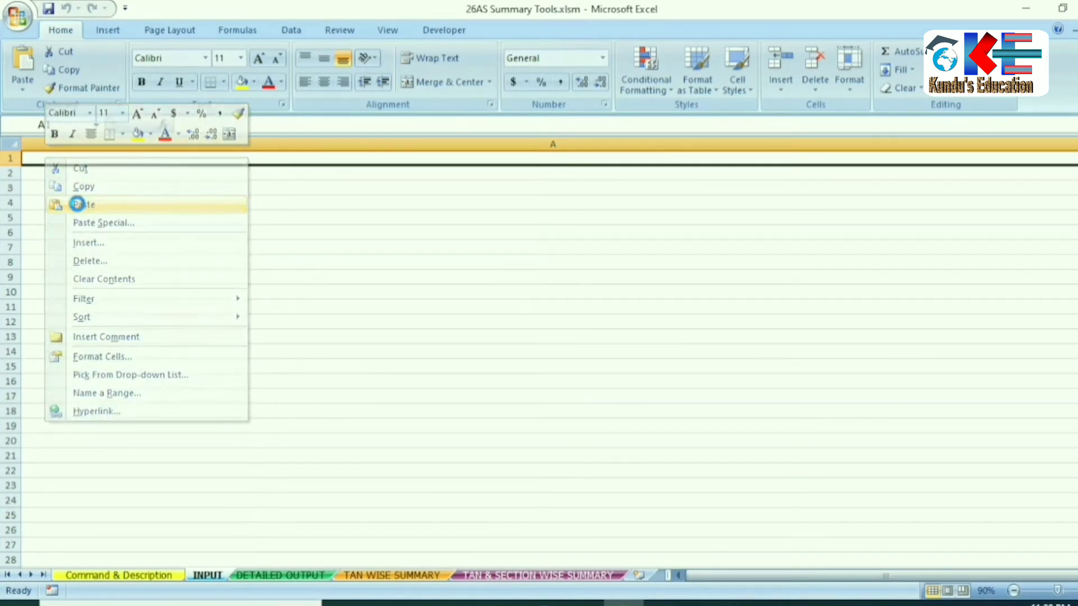
{"action": "left_click", "coordinate": [83, 204]}
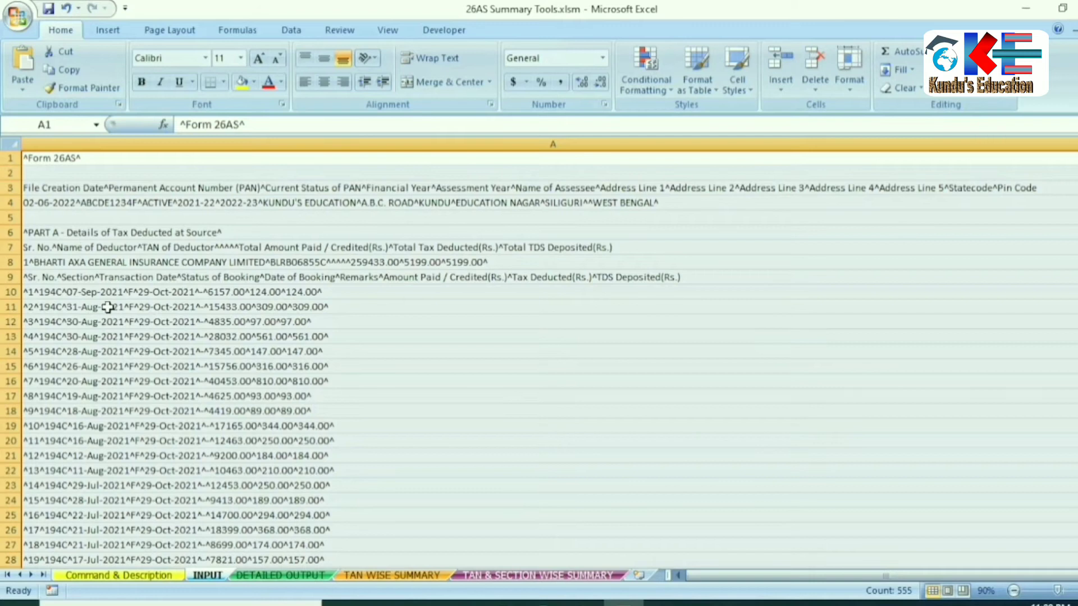
- Generate the detailed output and summaries with the generate command on the Command & Description sheet
{"action": "left_click", "coordinate": [109, 576]}
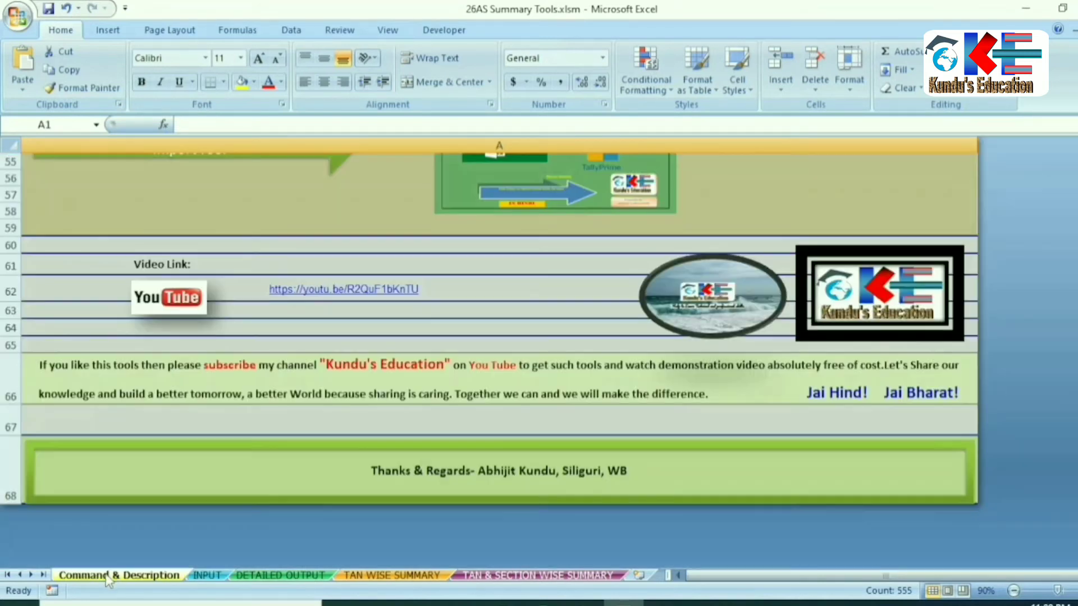
{"action": "scroll", "coordinate": [290, 244], "scroll_direction": "up", "scroll_amount": 18}
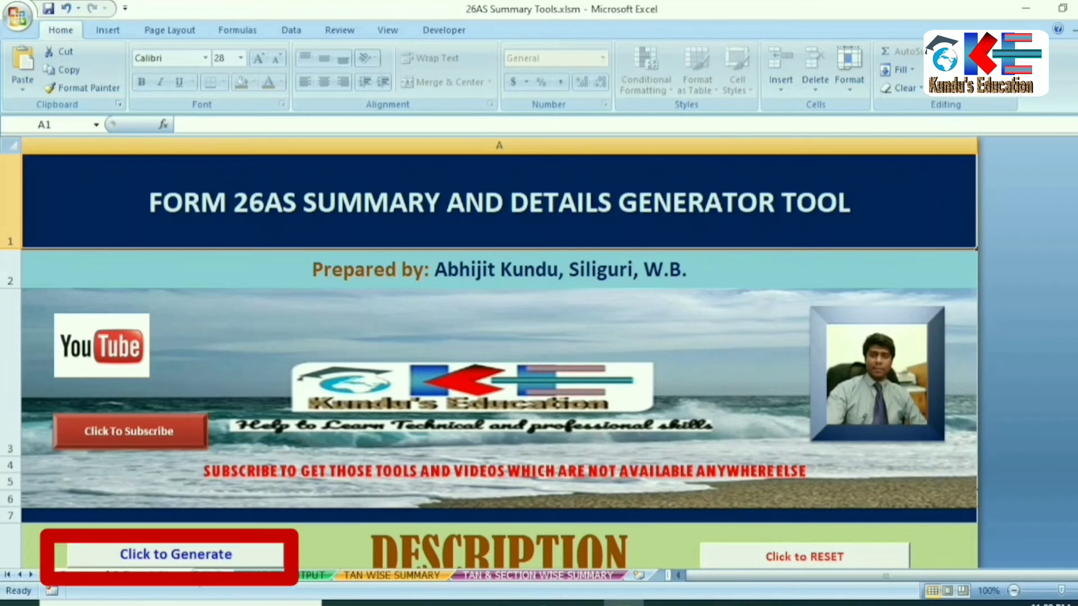
{"action": "left_click", "coordinate": [168, 561]}
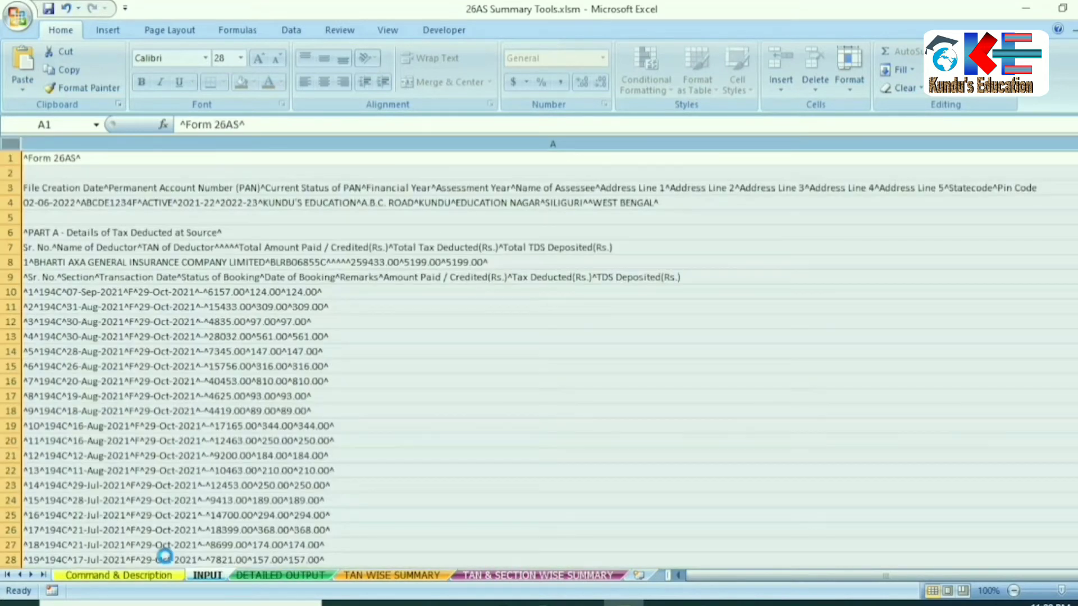
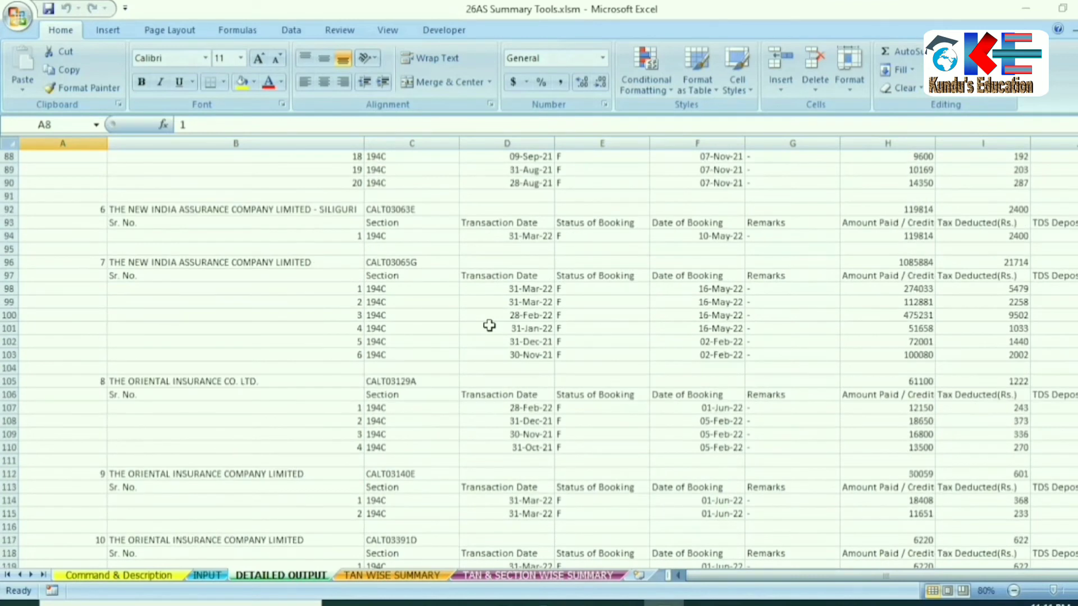
- Review the generated DETAILED OUTPUT sheet from the Part A deductor entries through Part H, turnover as per GSTR-3B
{"action": "scroll", "coordinate": [489, 330], "scroll_direction": "down", "scroll_amount": 20}
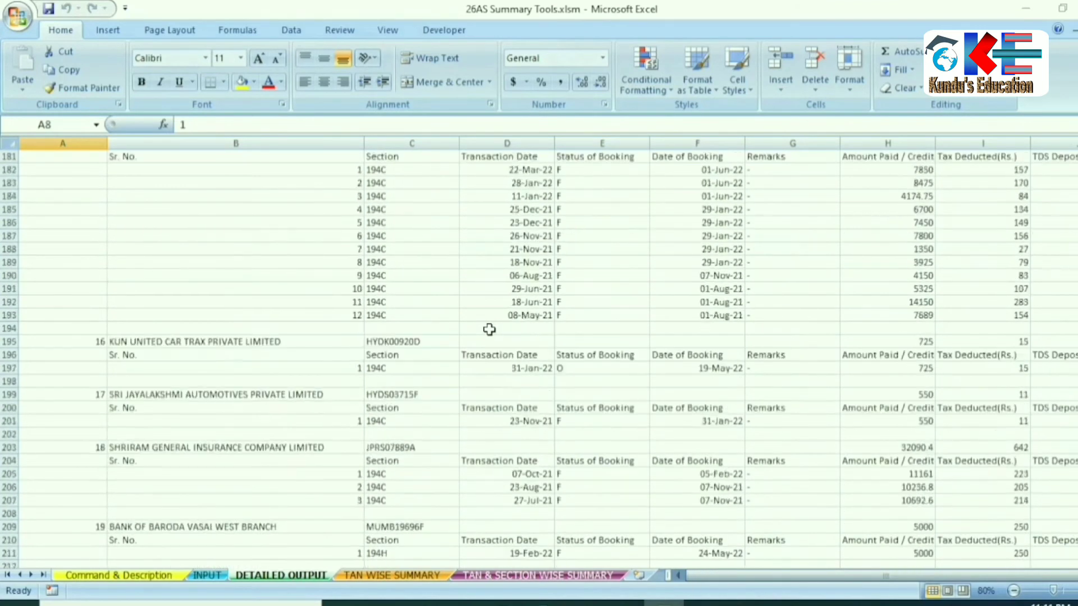
{"action": "scroll", "coordinate": [547, 427], "scroll_direction": "down", "scroll_amount": 20}
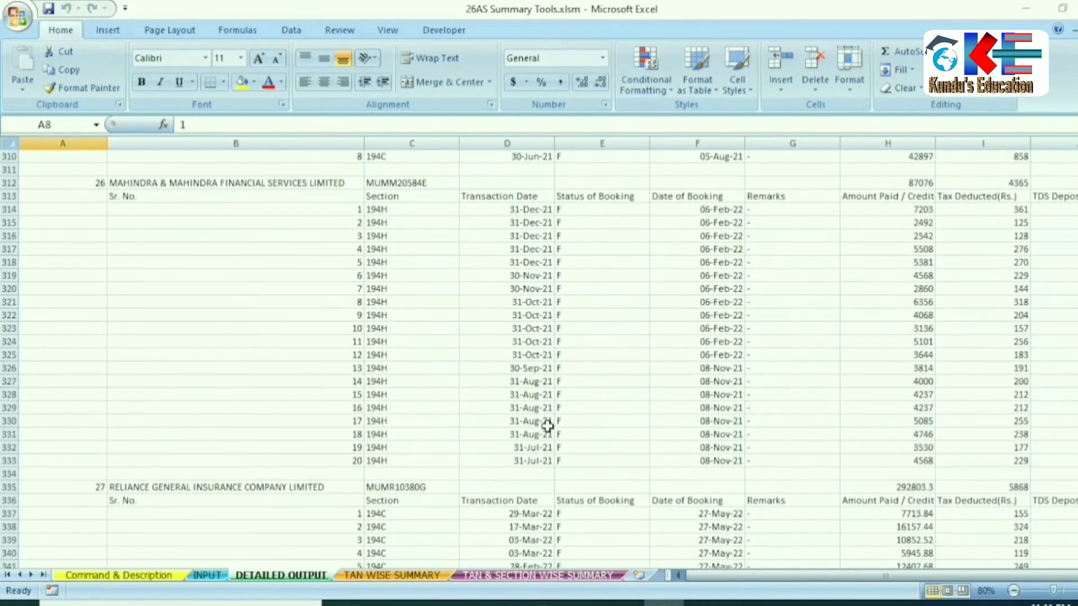
{"action": "scroll", "coordinate": [552, 401], "scroll_direction": "down", "scroll_amount": 20}
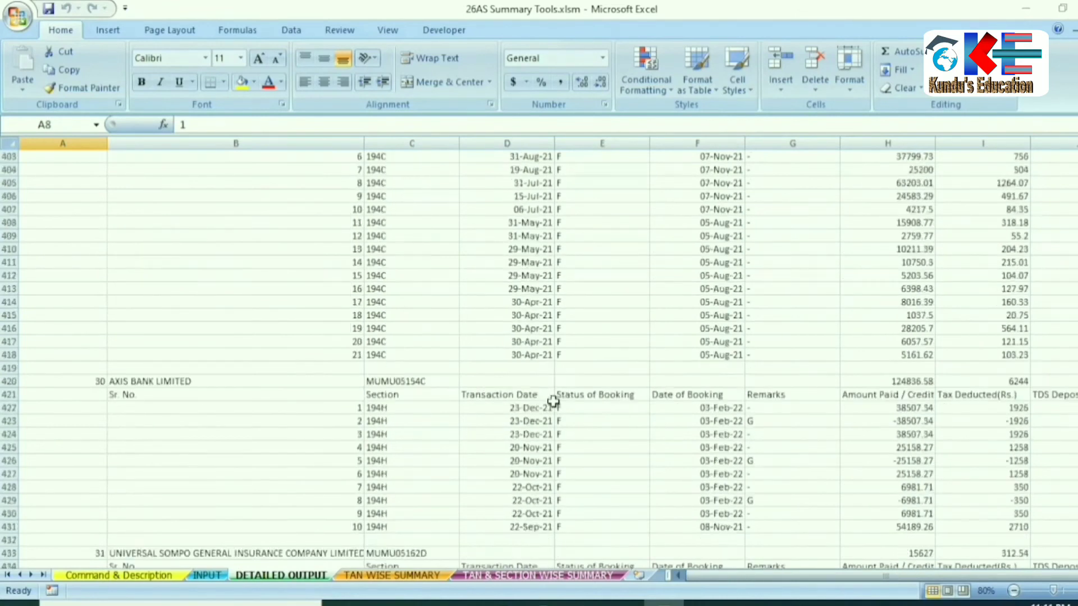
{"action": "scroll", "coordinate": [554, 397], "scroll_direction": "down", "scroll_amount": 6}
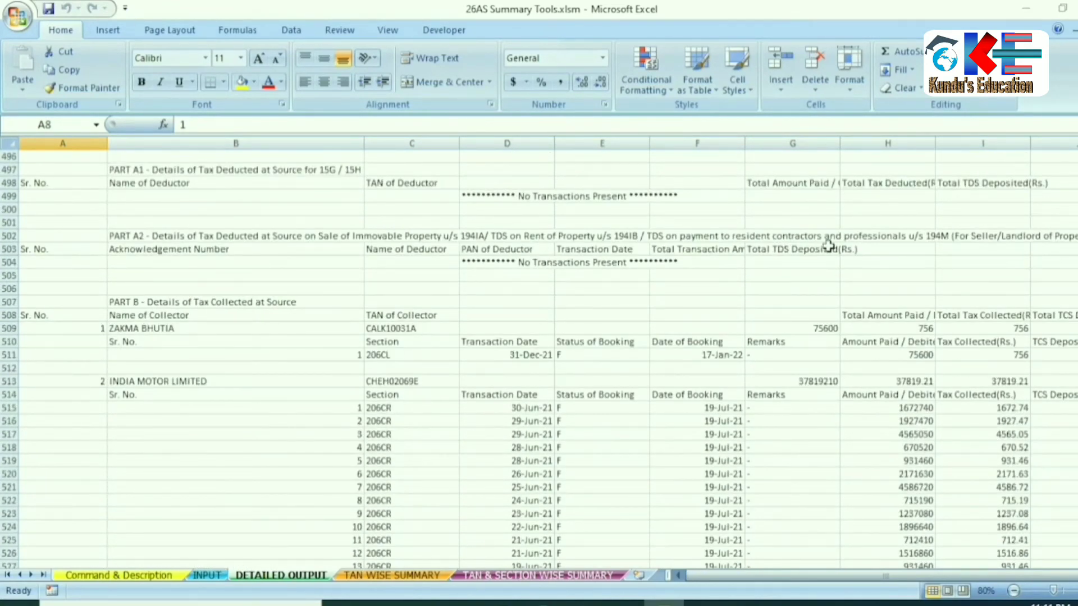
{"action": "scroll", "coordinate": [822, 250], "scroll_direction": "down", "scroll_amount": 14}
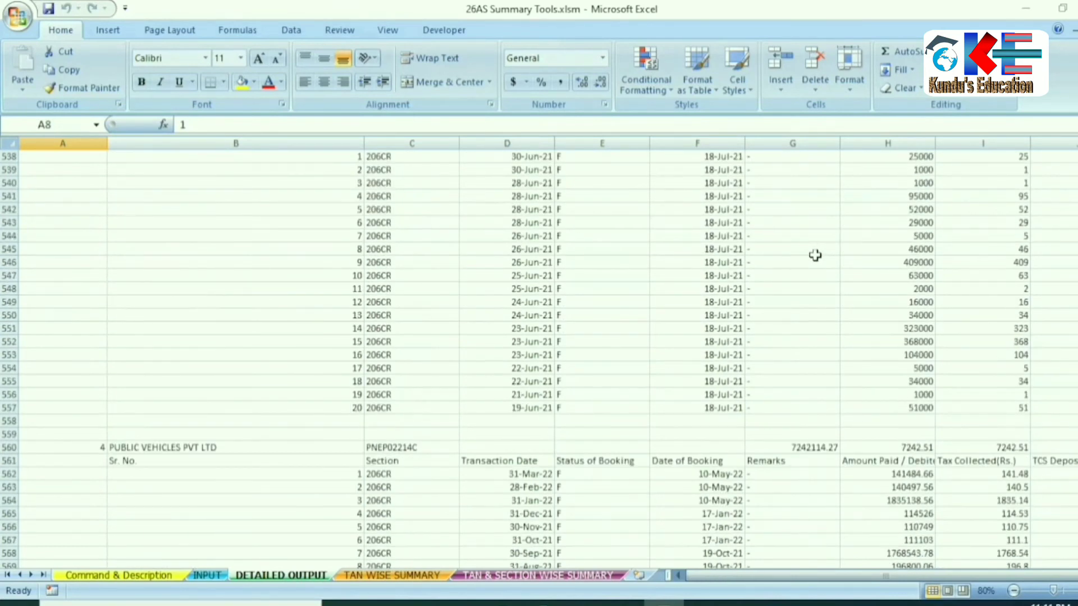
{"action": "scroll", "coordinate": [815, 255], "scroll_direction": "down", "scroll_amount": 16}
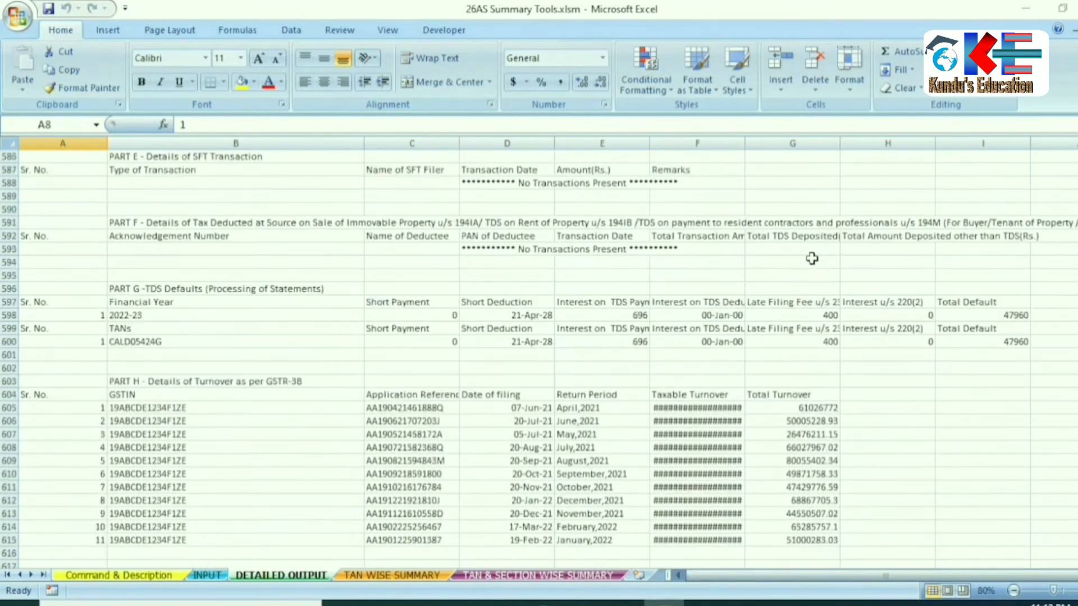
{"action": "scroll", "coordinate": [812, 258], "scroll_direction": "down", "scroll_amount": 10}
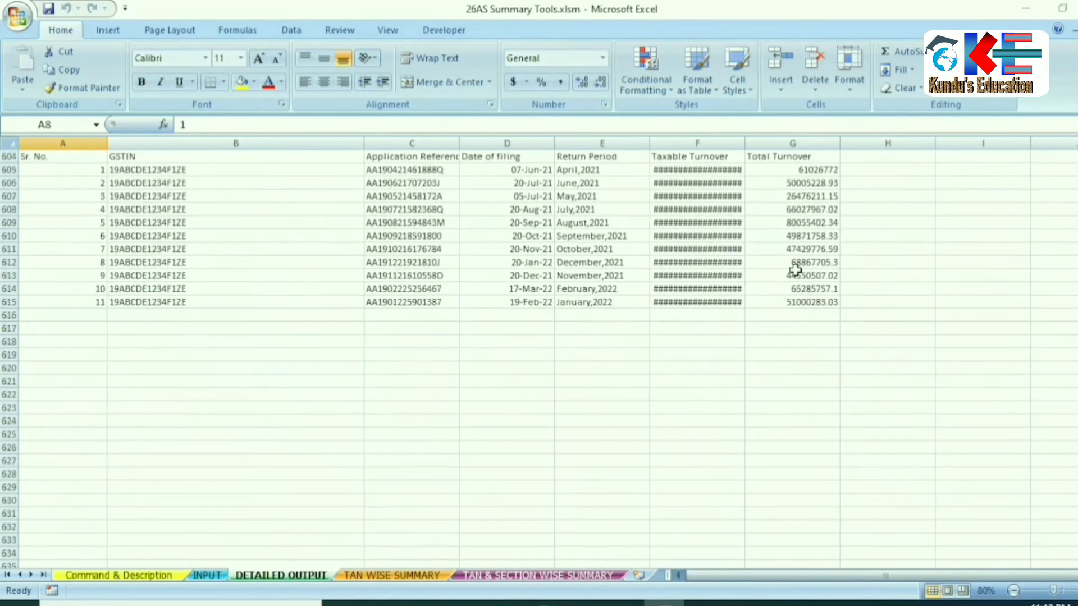
- Review the TAN WISE SUMMARY sheet, from the assessee header and total credit through the last deductor entry
{"action": "left_click", "coordinate": [387, 575]}
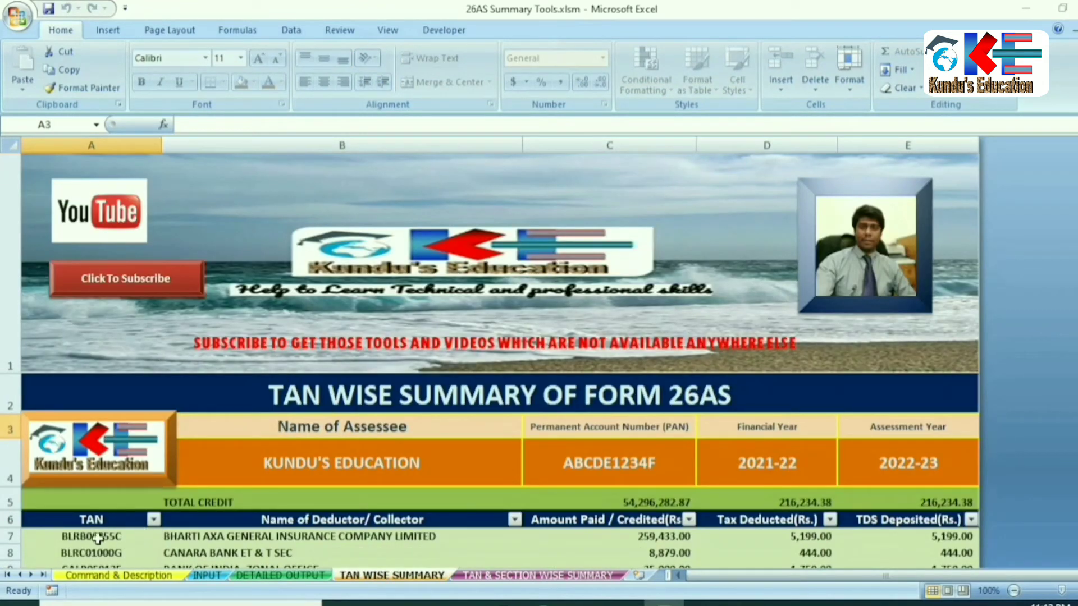
{"action": "scroll", "coordinate": [235, 541], "scroll_direction": "down", "scroll_amount": 1}
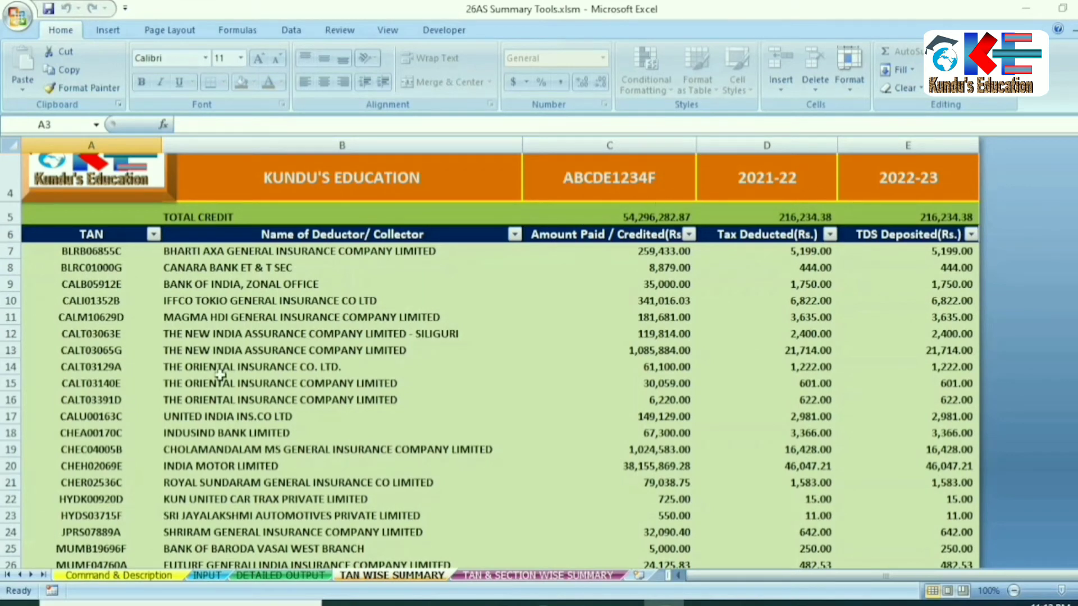
{"action": "scroll", "coordinate": [220, 375], "scroll_direction": "down", "scroll_amount": 8}
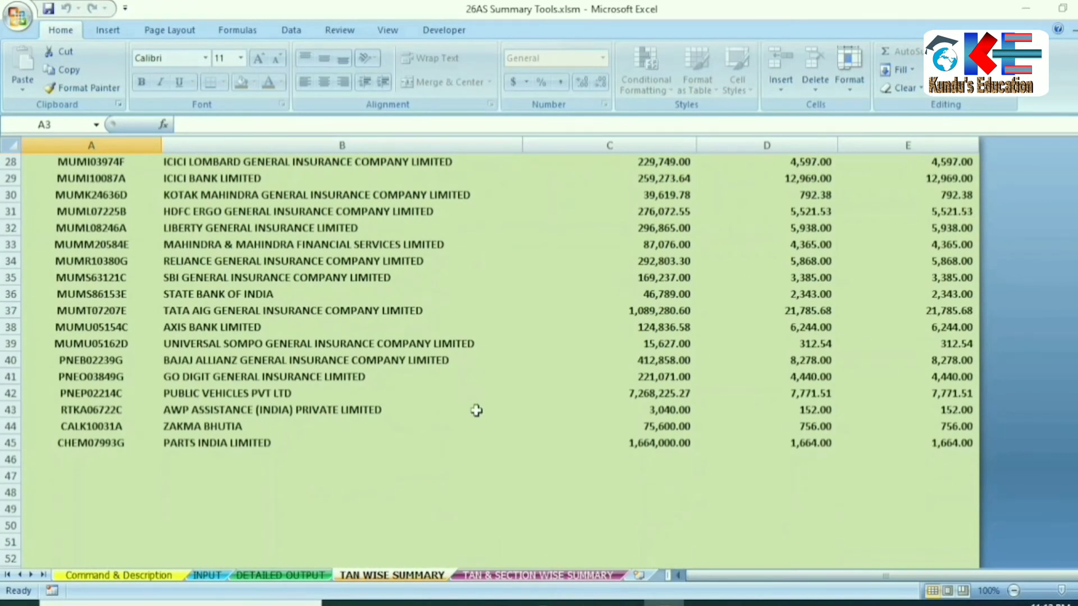
{"action": "scroll", "coordinate": [476, 411], "scroll_direction": "up", "scroll_amount": 10}
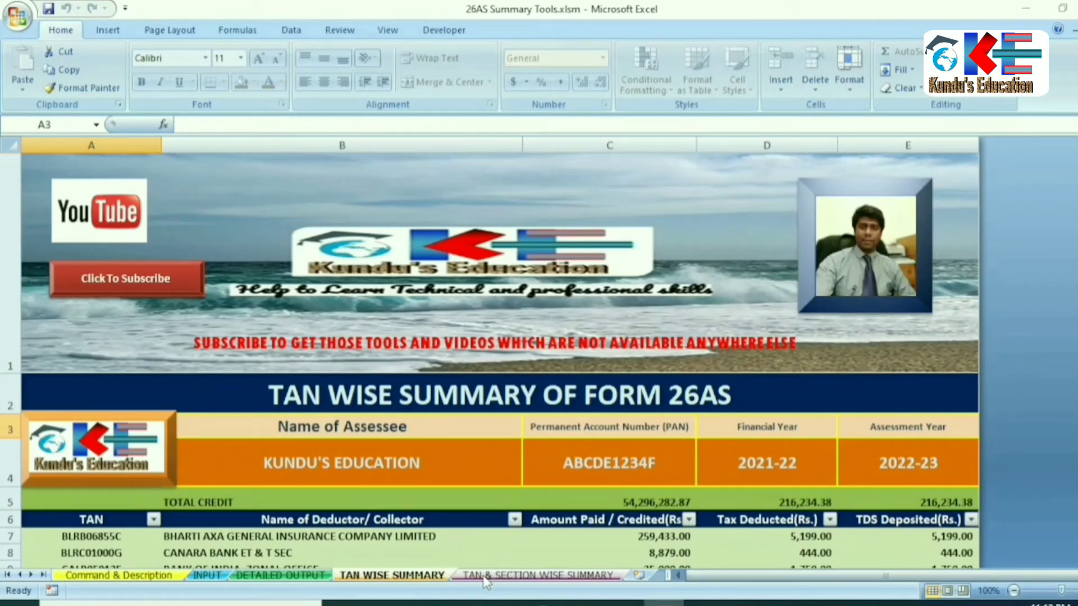
- Examine the assessee name, PAN, financial year and assessment year in the header of the TAN & SECTION WISE SUMMARY sheet
{"action": "left_click", "coordinate": [486, 576]}
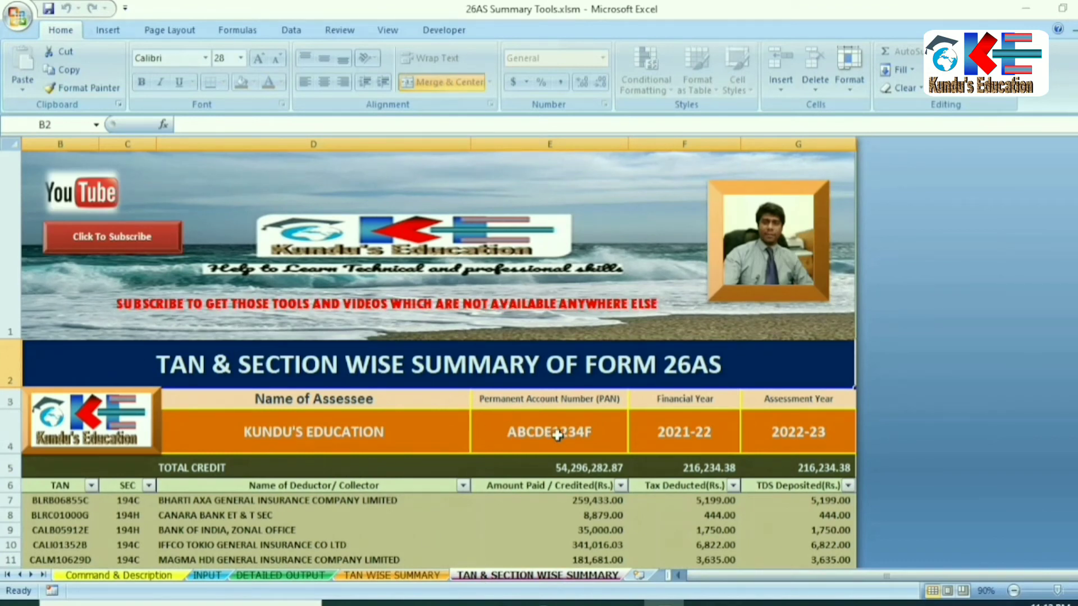
{"action": "left_click", "coordinate": [353, 443]}
{"action": "left_click", "coordinate": [505, 436]}
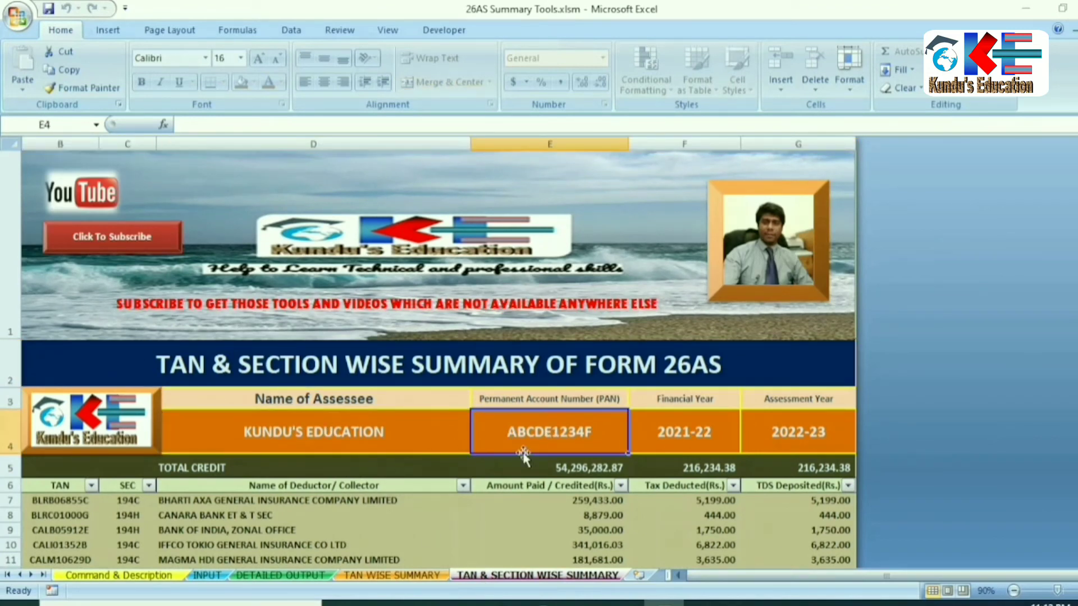
{"action": "left_click", "coordinate": [672, 429]}
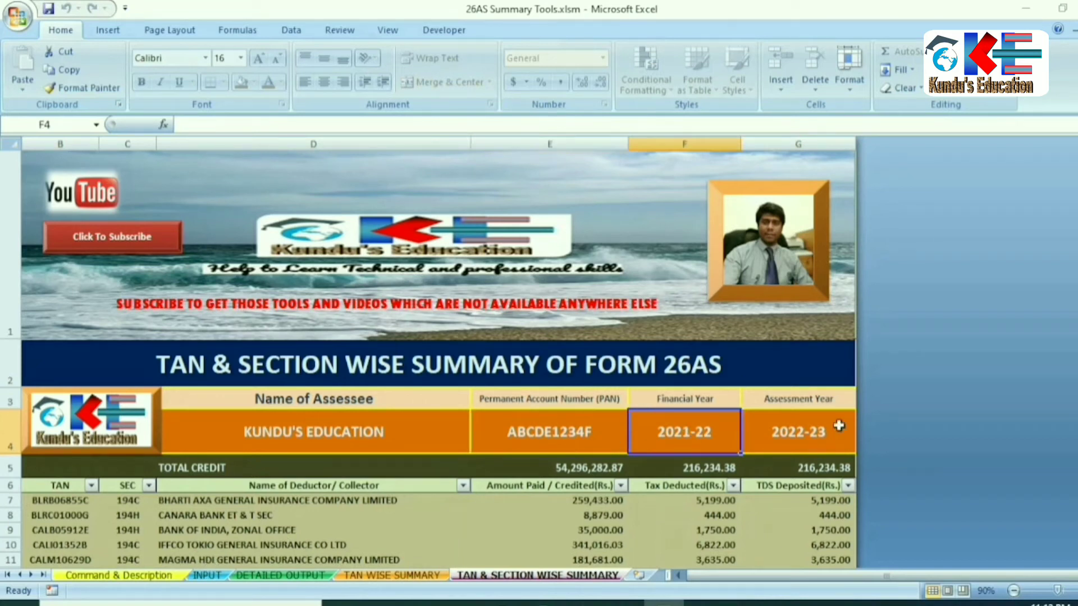
{"action": "left_click", "coordinate": [836, 430]}
- Review the deductor entries with their TANs and section codes on the TAN & SECTION WISE SUMMARY sheet, including the 206CL and 206CR rows
{"action": "scroll", "coordinate": [501, 494], "scroll_direction": "down", "scroll_amount": 1}
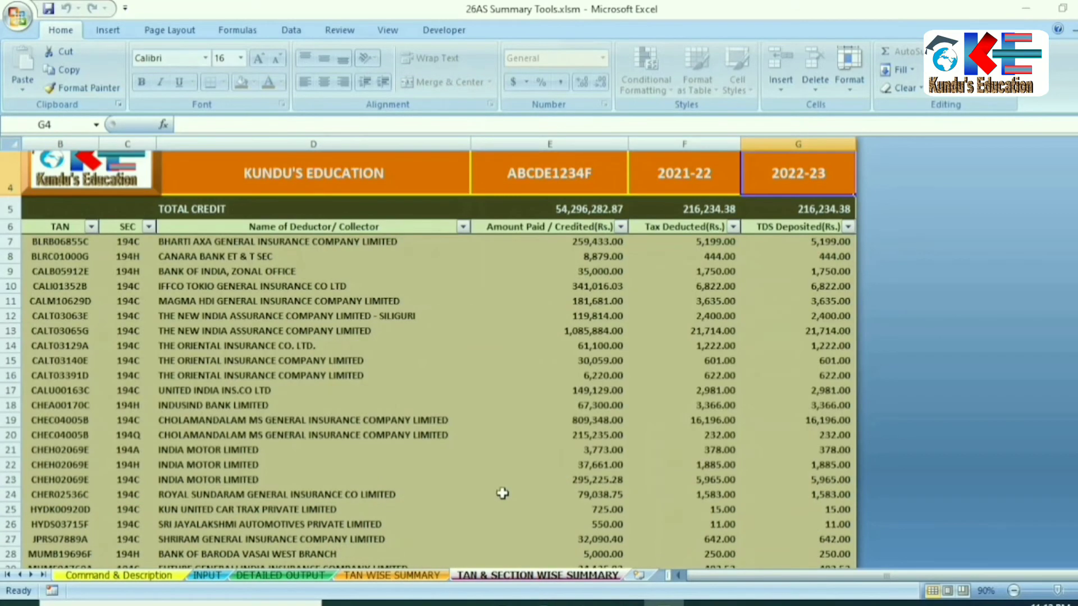
{"action": "left_click", "coordinate": [60, 242]}
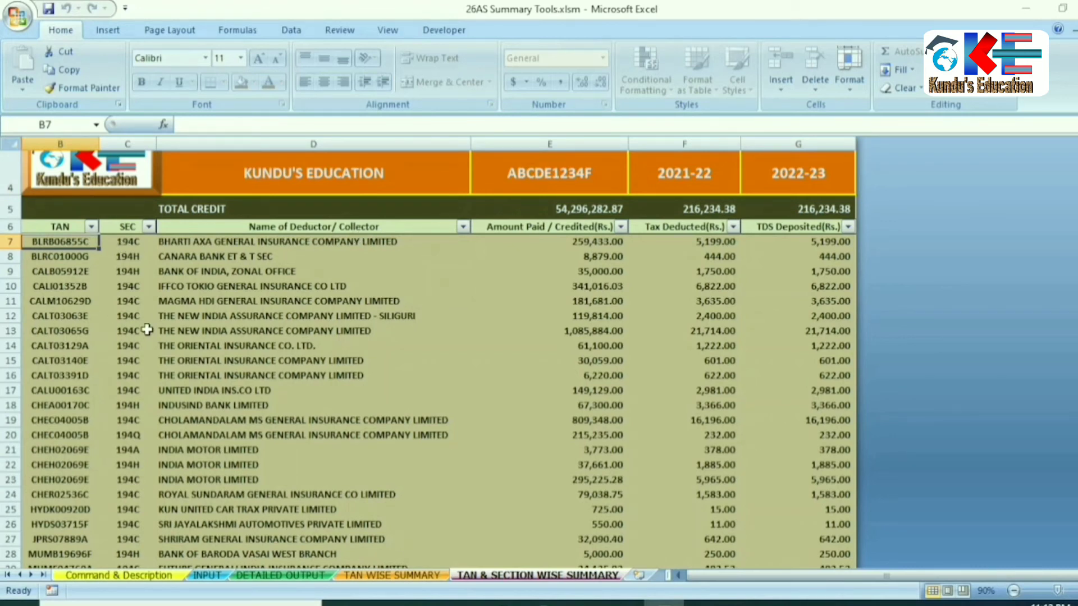
{"action": "left_click", "coordinate": [134, 421]}
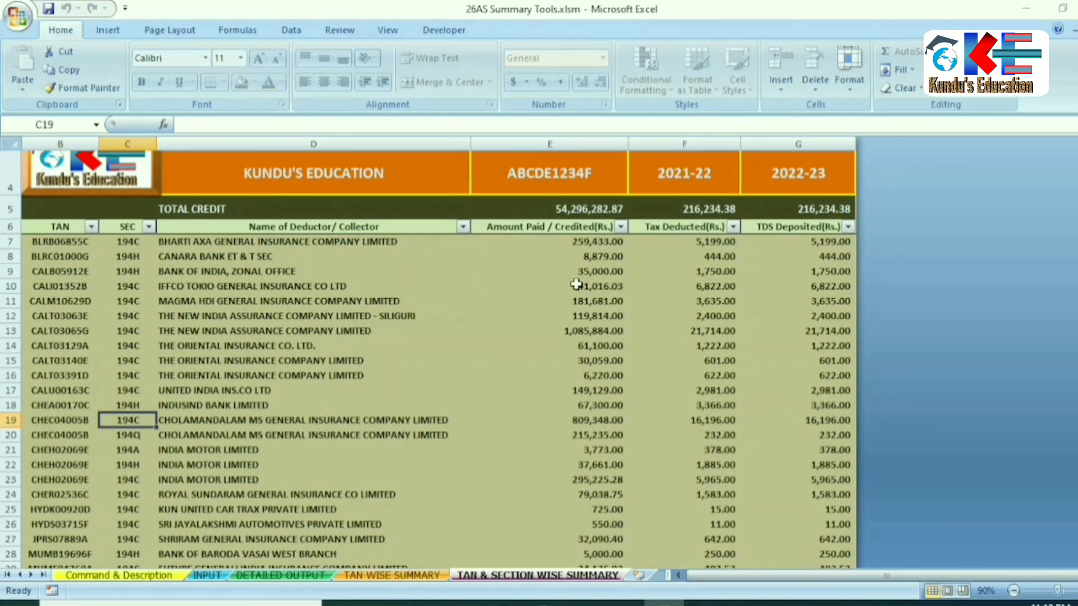
{"action": "scroll", "coordinate": [491, 305], "scroll_direction": "down", "scroll_amount": 7}
{"action": "scroll", "coordinate": [219, 351], "scroll_direction": "down", "scroll_amount": 1}
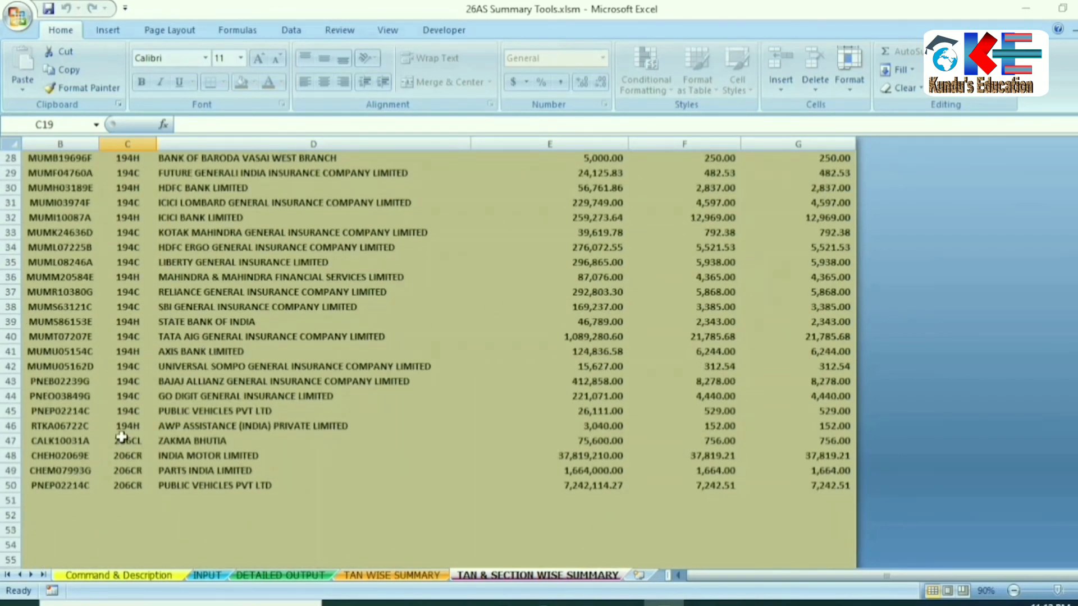
{"action": "left_click_drag", "start_coordinate": [121, 437], "coordinate": [122, 486]}
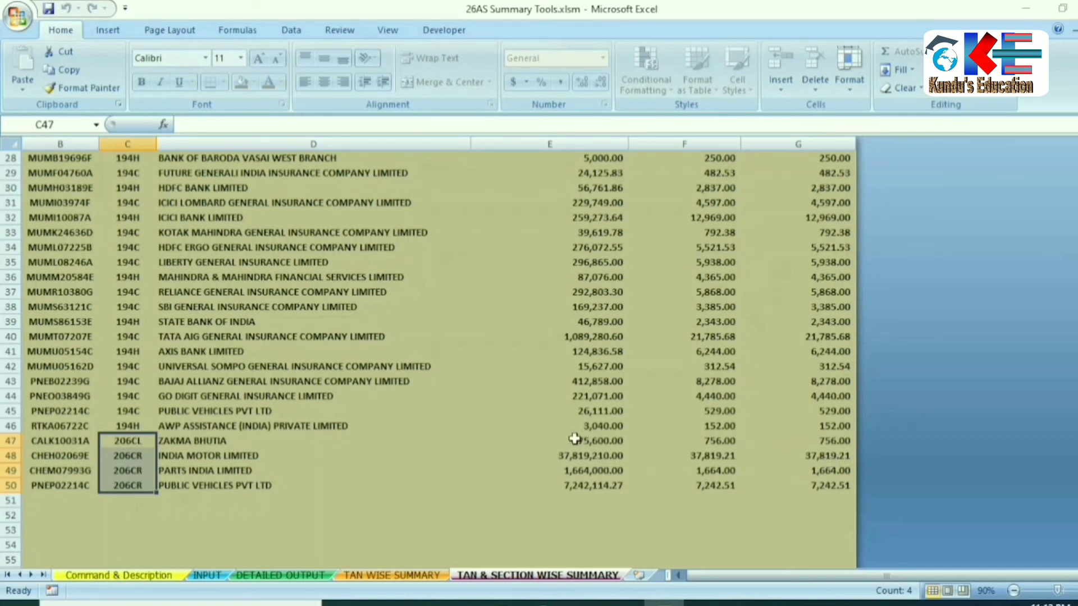
{"action": "scroll", "coordinate": [367, 481], "scroll_direction": "up", "scroll_amount": 9}
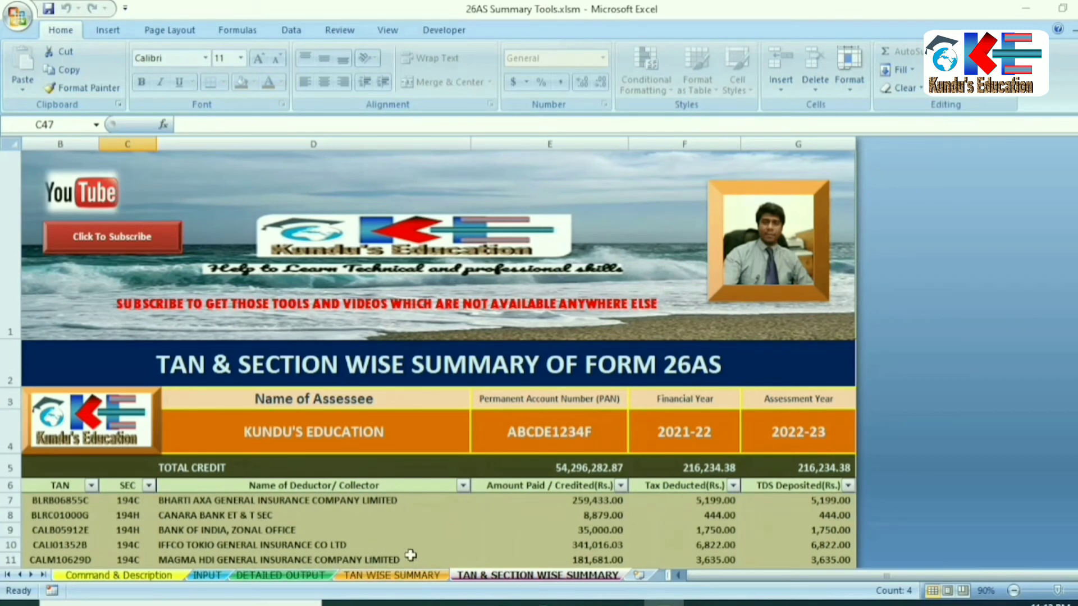
- Open the Kundu's Education YouTube channel from the workbook's subscribe link and confirm the channel subscription
{"action": "left_click", "coordinate": [90, 247]}
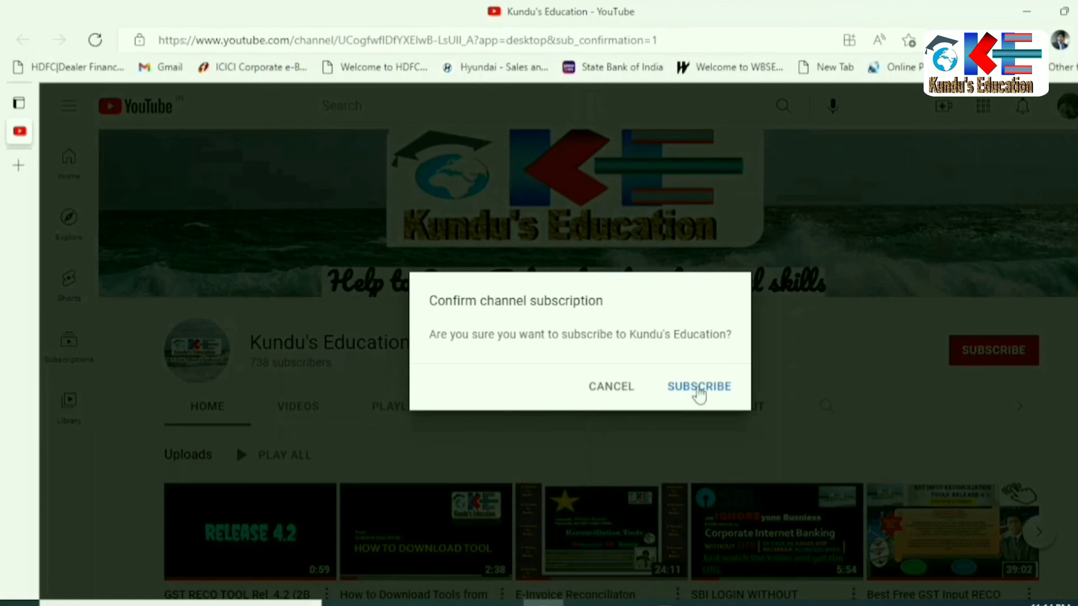
{"action": "left_click", "coordinate": [699, 388]}
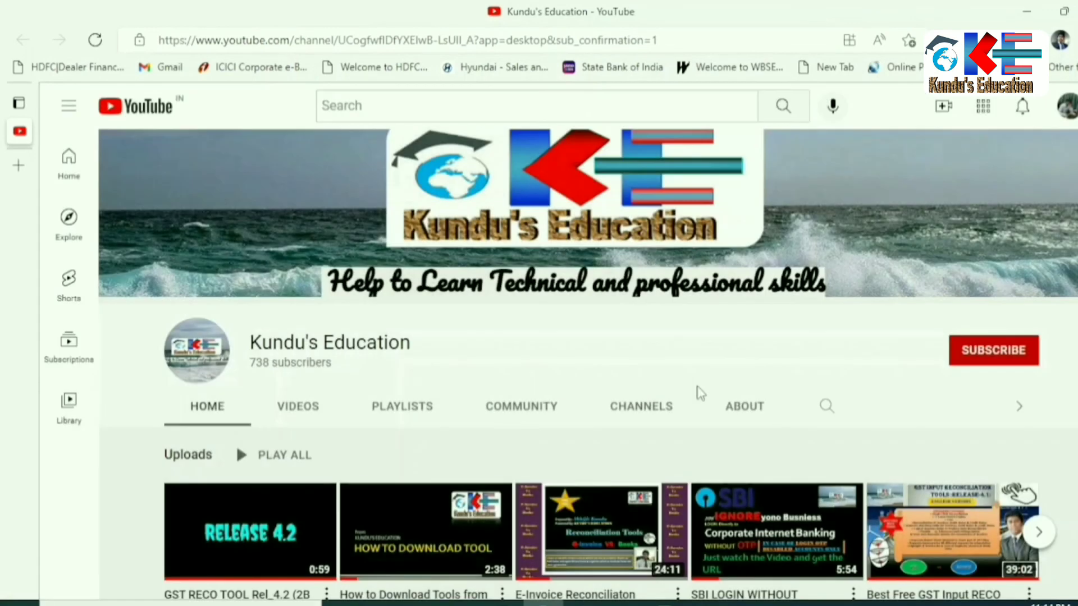